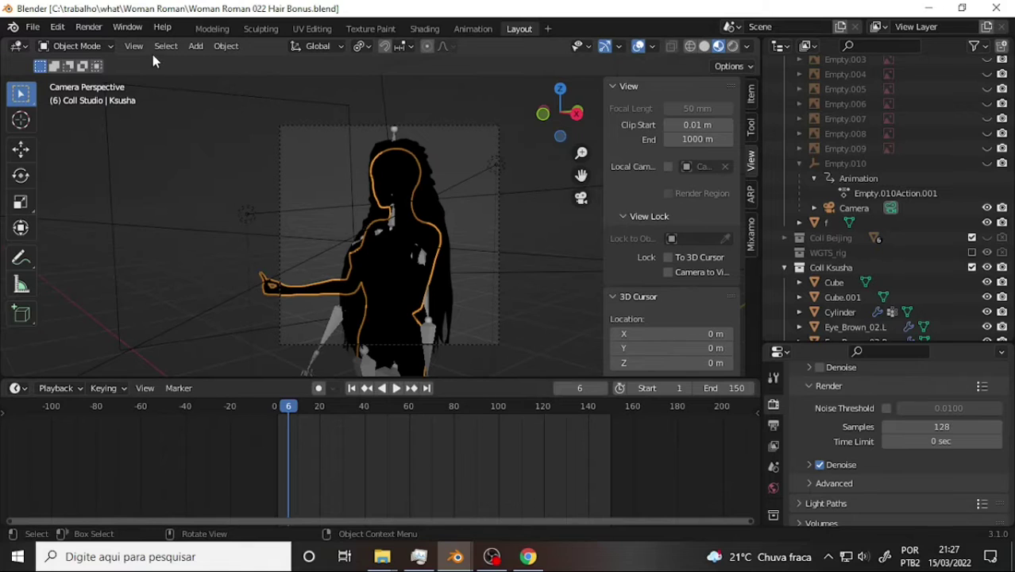
- Bring up the finished render of the long-haired character, inspect it, then close it
{"action": "mouse_move", "coordinate": [456, 557]}
{"action": "left_click", "coordinate": [531, 509]}
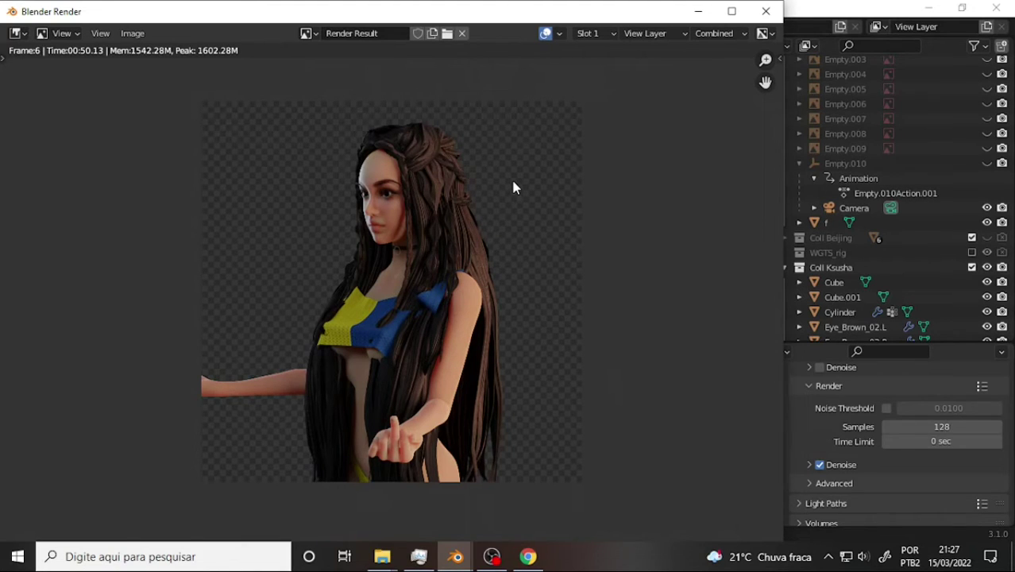
{"action": "left_click", "coordinate": [766, 11]}
- Orbit out of camera view and switch the viewport to Solid shading
{"action": "mouse_move", "coordinate": [511, 200]}
{"action": "middle_mouse_down"}
{"action": "mouse_move", "coordinate": [436, 199]}
{"action": "mouse_move", "coordinate": [481, 190]}
{"action": "middle_mouse_up"}
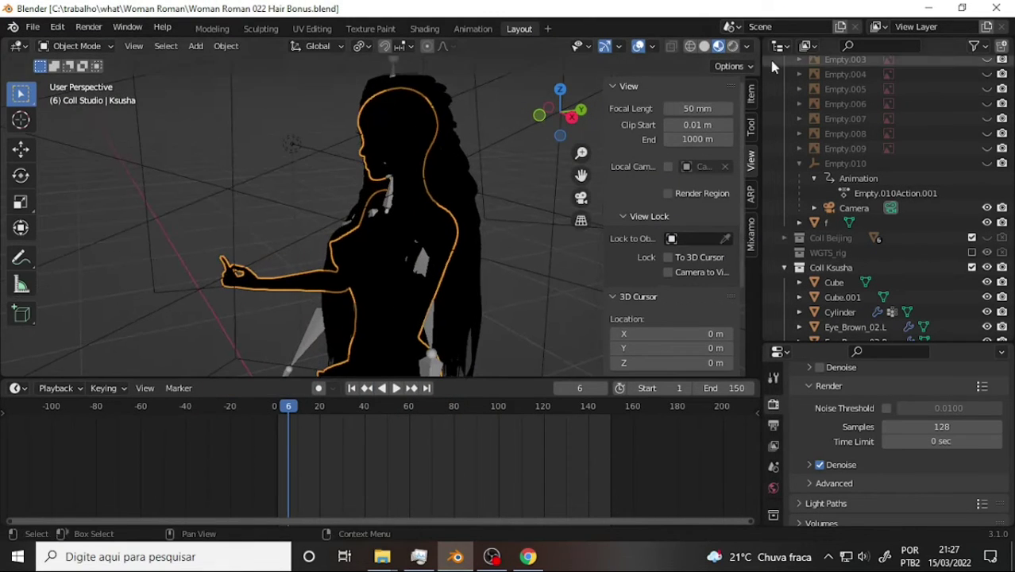
{"action": "left_click", "coordinate": [748, 46]}
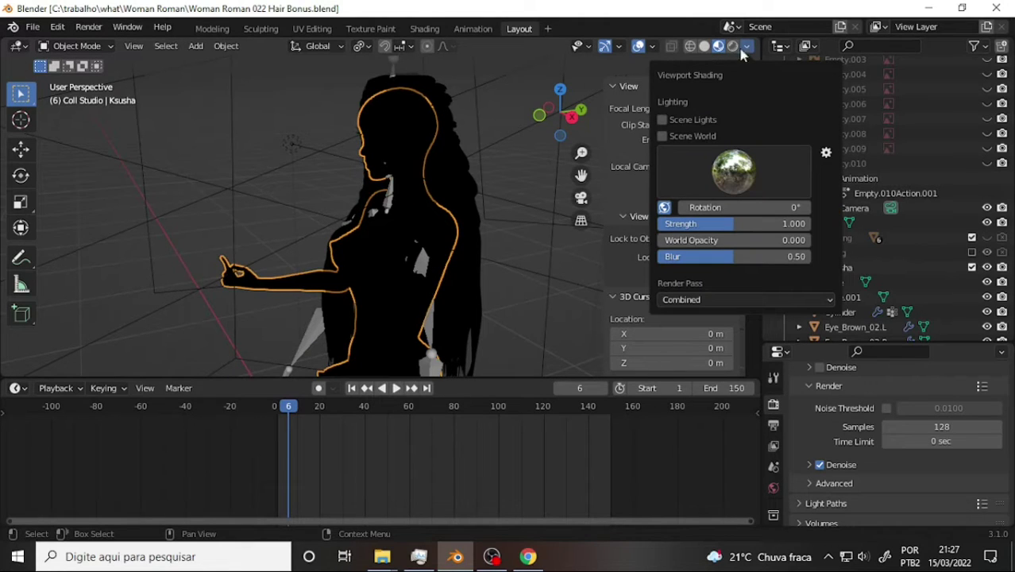
{"action": "left_click", "coordinate": [654, 47]}
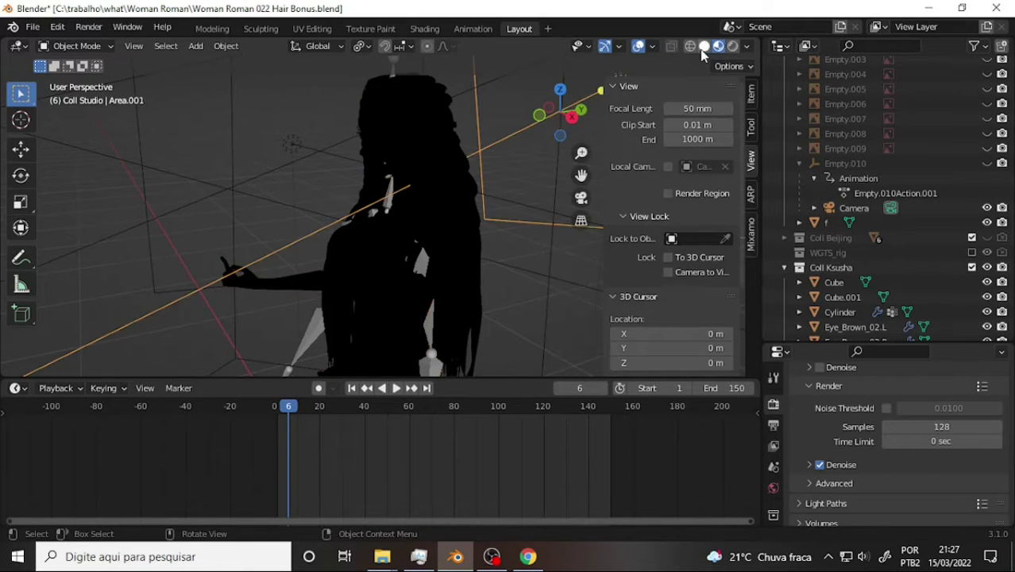
{"action": "left_click", "coordinate": [747, 48]}
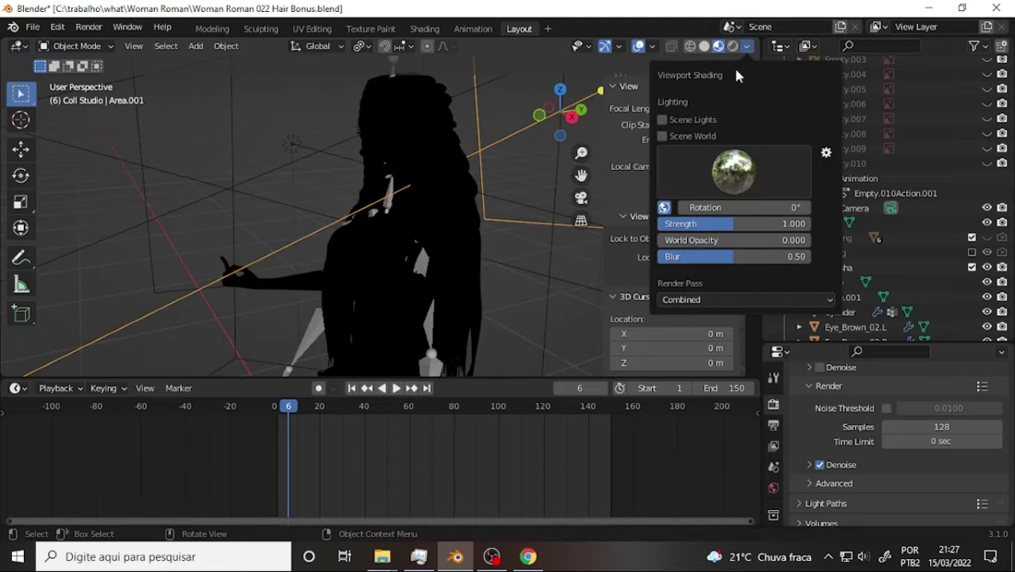
{"action": "mouse_move", "coordinate": [261, 163]}
{"action": "middle_mouse_down"}
{"action": "mouse_move", "coordinate": [491, 129]}
{"action": "mouse_move", "coordinate": [169, 141]}
{"action": "mouse_move", "coordinate": [380, 127]}
{"action": "mouse_move", "coordinate": [324, 148]}
{"action": "middle_mouse_up"}
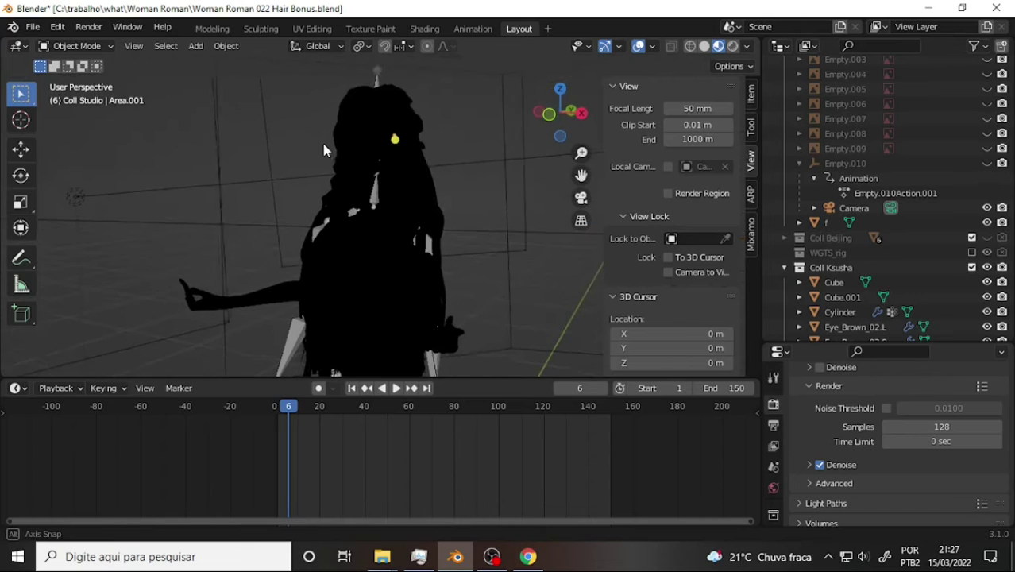
{"action": "key", "text": "z"}
{"action": "left_click", "coordinate": [522, 233]}
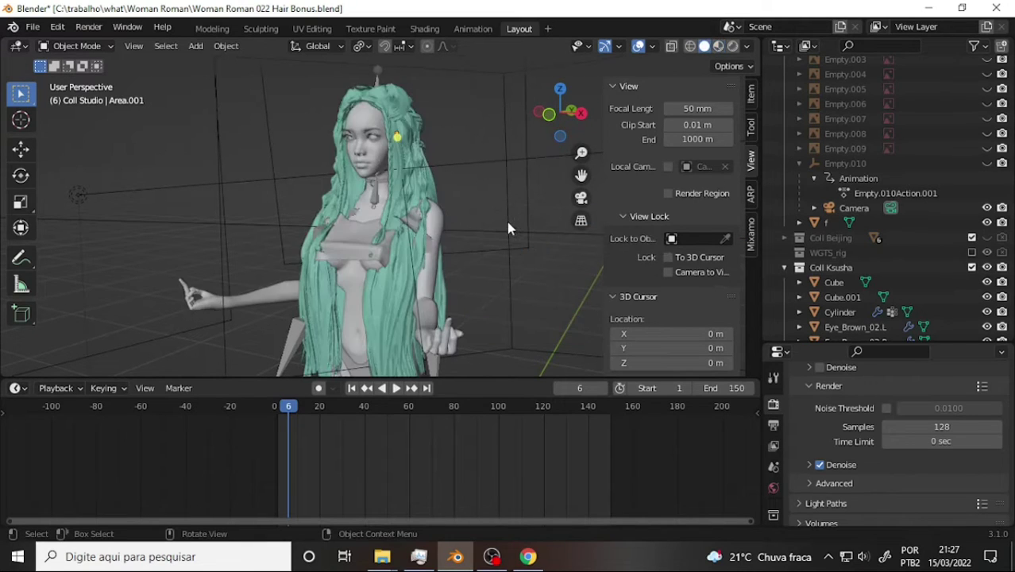
- Zoom out to frame the whole character and select the hair object f
{"action": "mouse_move", "coordinate": [506, 221]}
{"action": "middle_mouse_down"}
{"action": "mouse_move", "coordinate": [478, 200]}
{"action": "mouse_move", "coordinate": [490, 172]}
{"action": "mouse_move", "coordinate": [205, 187]}
{"action": "mouse_move", "coordinate": [418, 186]}
{"action": "mouse_move", "coordinate": [356, 181]}
{"action": "mouse_move", "coordinate": [396, 182]}
{"action": "mouse_move", "coordinate": [406, 191]}
{"action": "mouse_move", "coordinate": [632, 199]}
{"action": "mouse_move", "coordinate": [405, 193]}
{"action": "mouse_move", "coordinate": [513, 186]}
{"action": "mouse_move", "coordinate": [544, 196]}
{"action": "mouse_move", "coordinate": [492, 191]}
{"action": "mouse_move", "coordinate": [487, 170]}
{"action": "middle_mouse_up"}
{"action": "scroll", "coordinate": [406, 191], "scroll_direction": "down", "scroll_amount": 4}
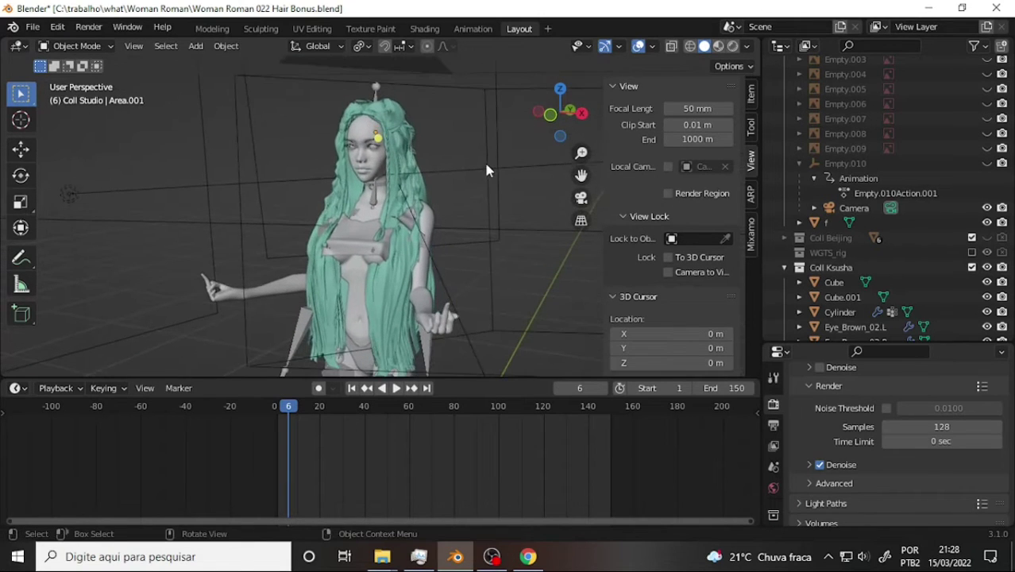
{"action": "left_click", "coordinate": [406, 148]}
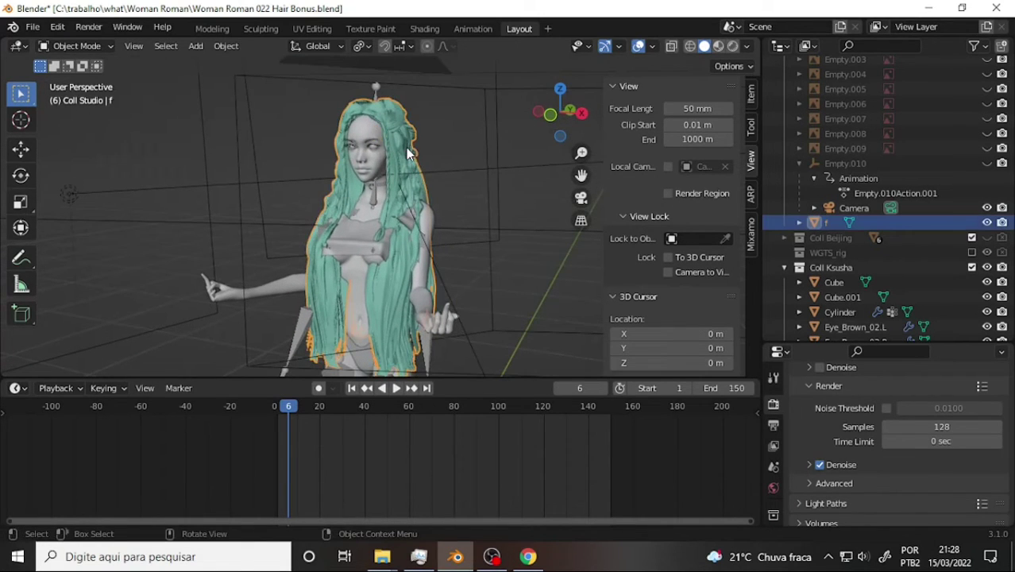
- Put hair object f into Edit Mode, then bring the Chrome tutorial window forward
{"action": "left_click", "coordinate": [90, 50]}
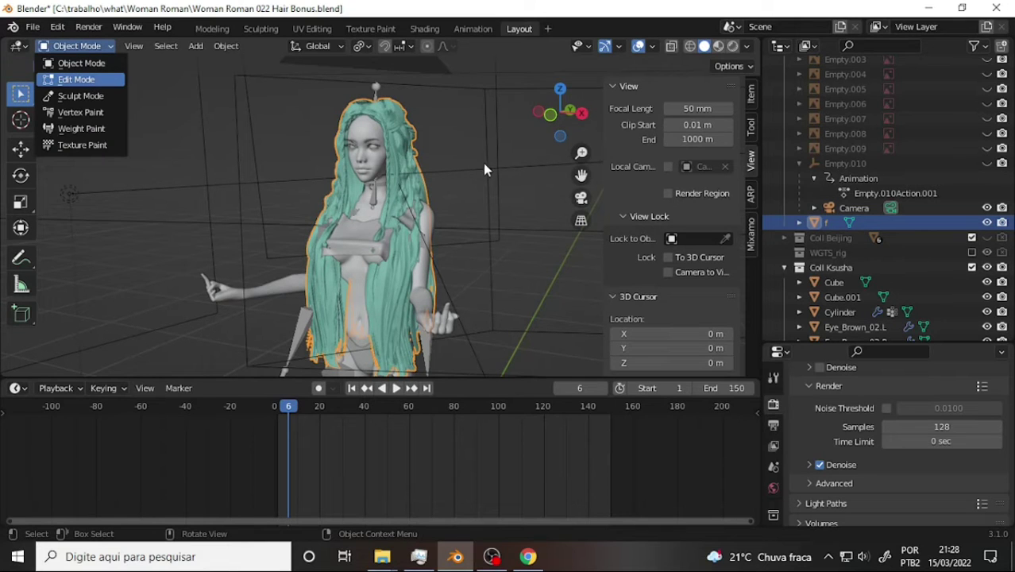
{"action": "key", "text": "Tab"}
{"action": "middle_click_drag", "start_coordinate": [487, 165], "coordinate": [481, 163]}
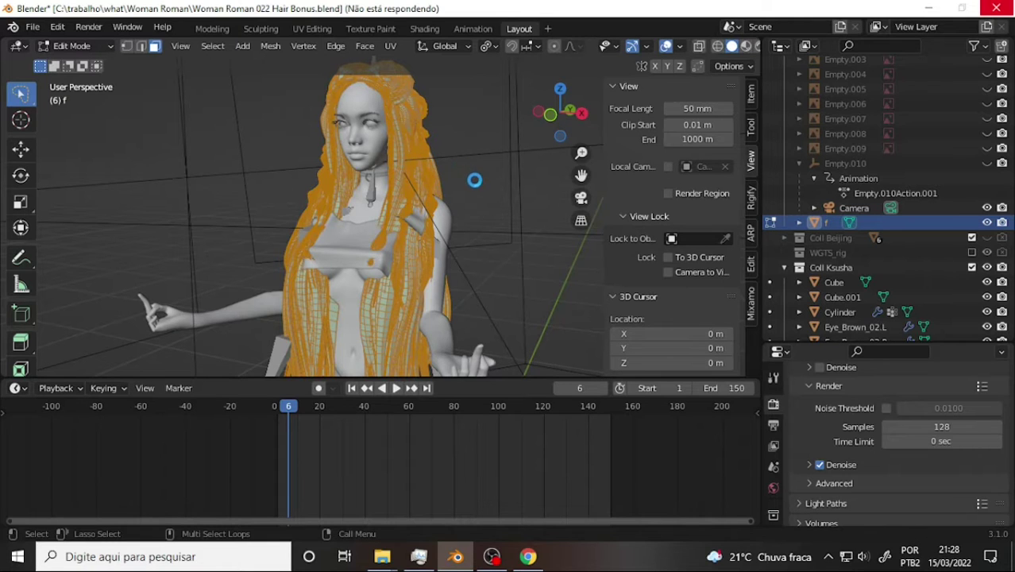
{"action": "left_click", "coordinate": [528, 556]}
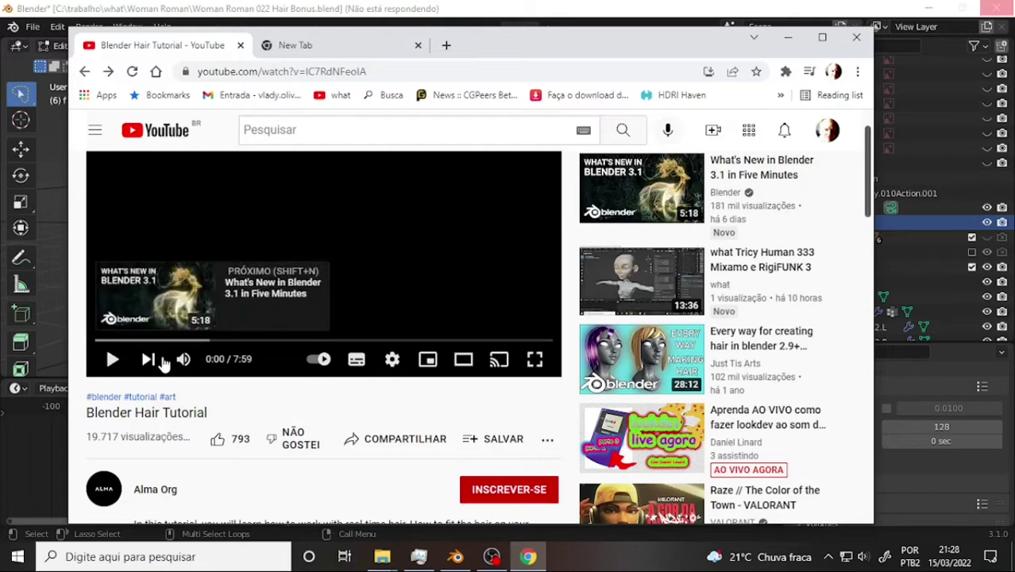
- Play the Blender Hair Tutorial video briefly and scrub ahead to 0:27 and 1:03
{"action": "left_click", "coordinate": [112, 359]}
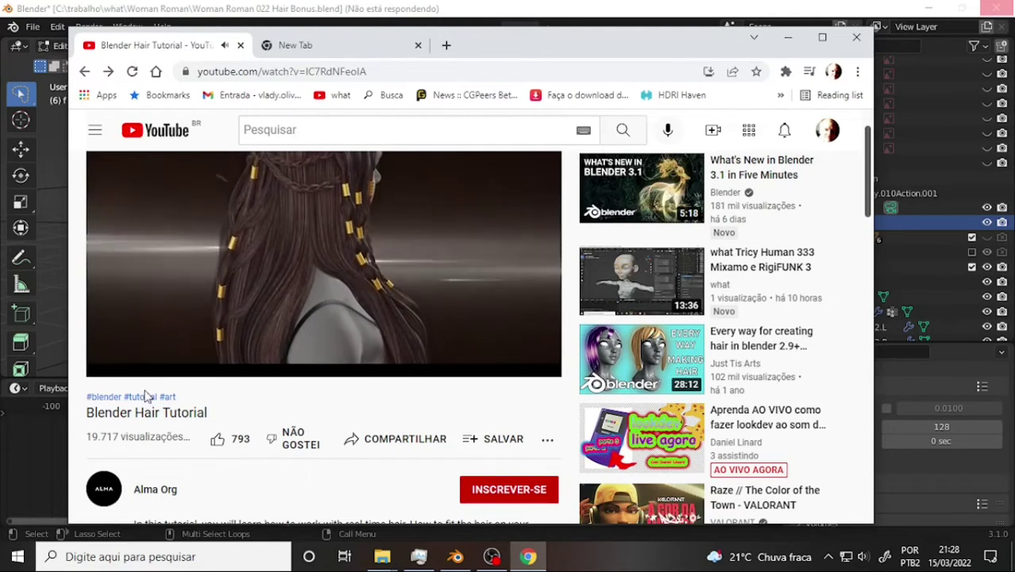
{"action": "left_click", "coordinate": [112, 361]}
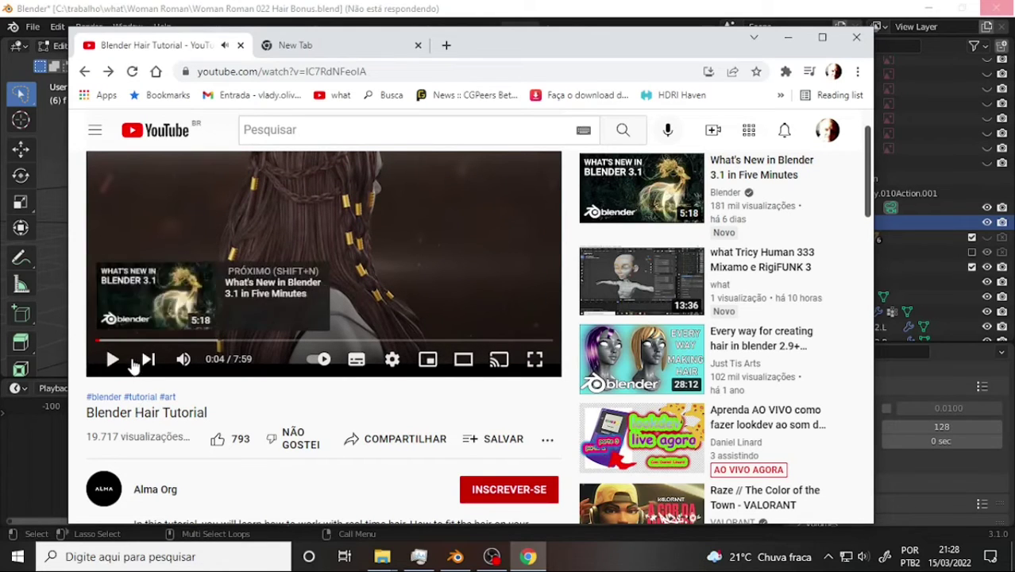
{"action": "left_click", "coordinate": [121, 342]}
{"action": "left_click", "coordinate": [155, 342]}
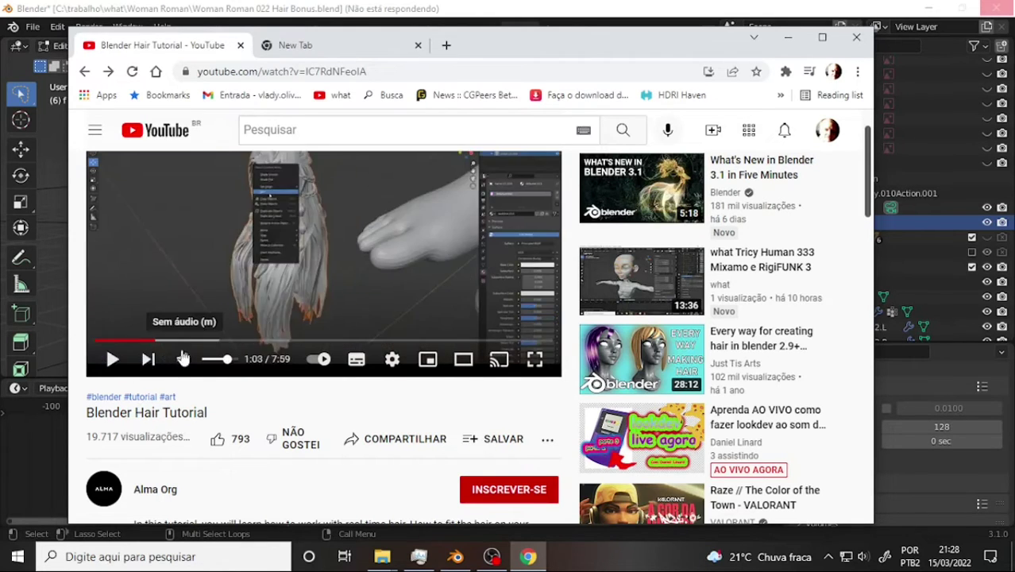
- Open the channel in a new tab, browse its Videos list, and return to the tutorial
{"action": "right_click", "coordinate": [149, 482]}
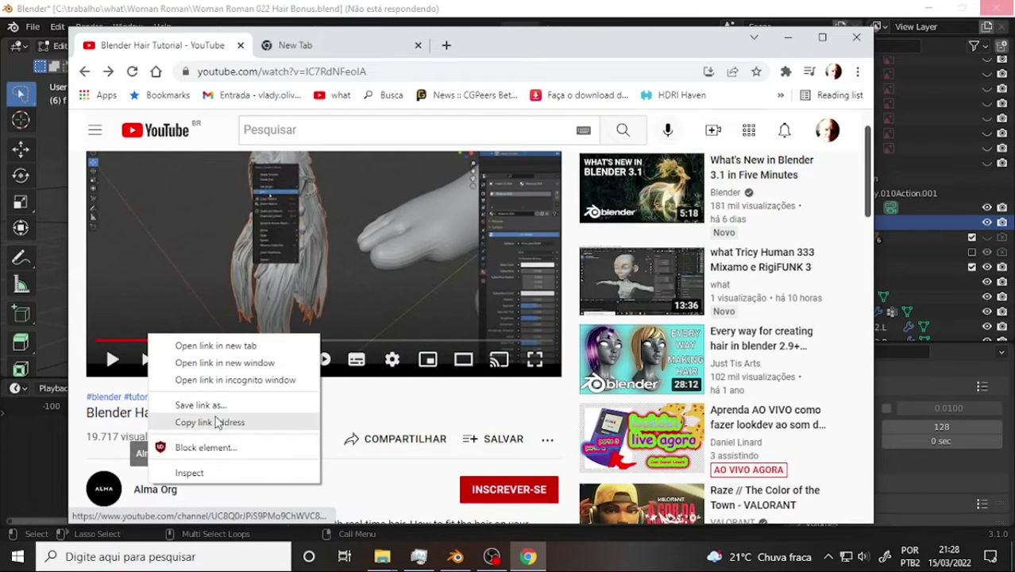
{"action": "left_click", "coordinate": [220, 346]}
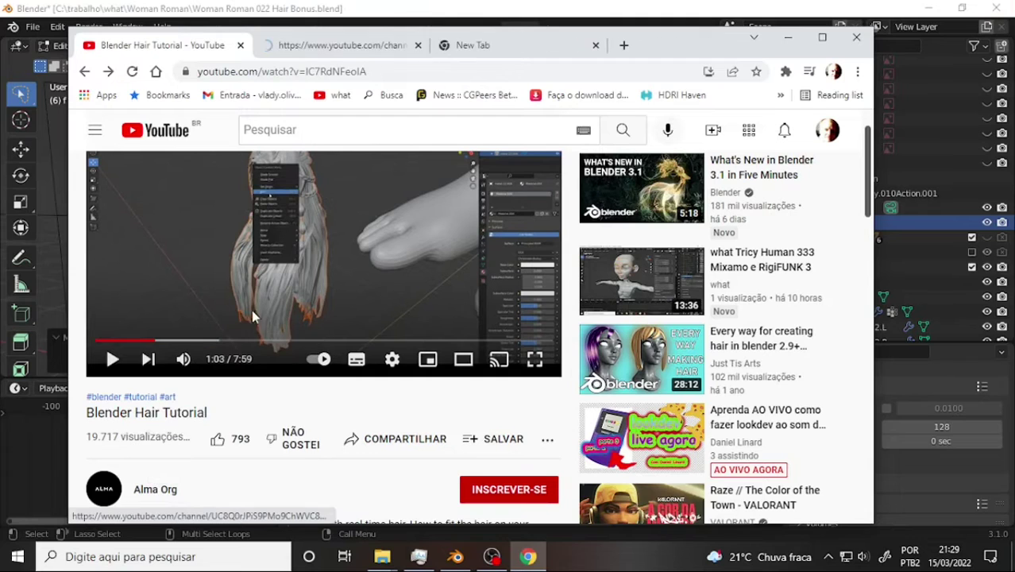
{"action": "left_click", "coordinate": [312, 46]}
{"action": "scroll", "coordinate": [433, 182], "scroll_direction": "down", "scroll_amount": 1}
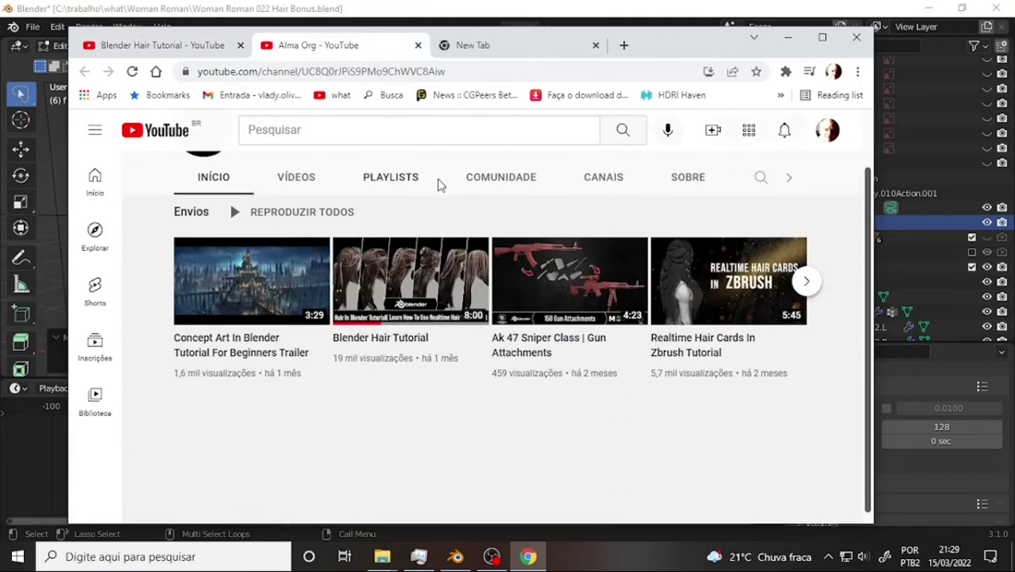
{"action": "scroll", "coordinate": [493, 267], "scroll_direction": "up", "scroll_amount": 1}
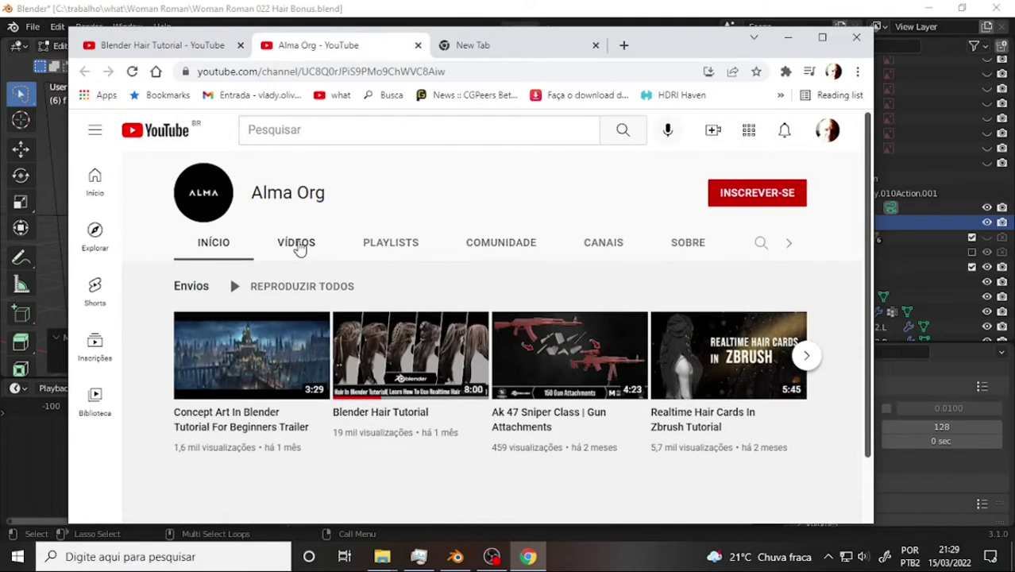
{"action": "left_click", "coordinate": [297, 242]}
{"action": "scroll", "coordinate": [438, 250], "scroll_direction": "down", "scroll_amount": 3}
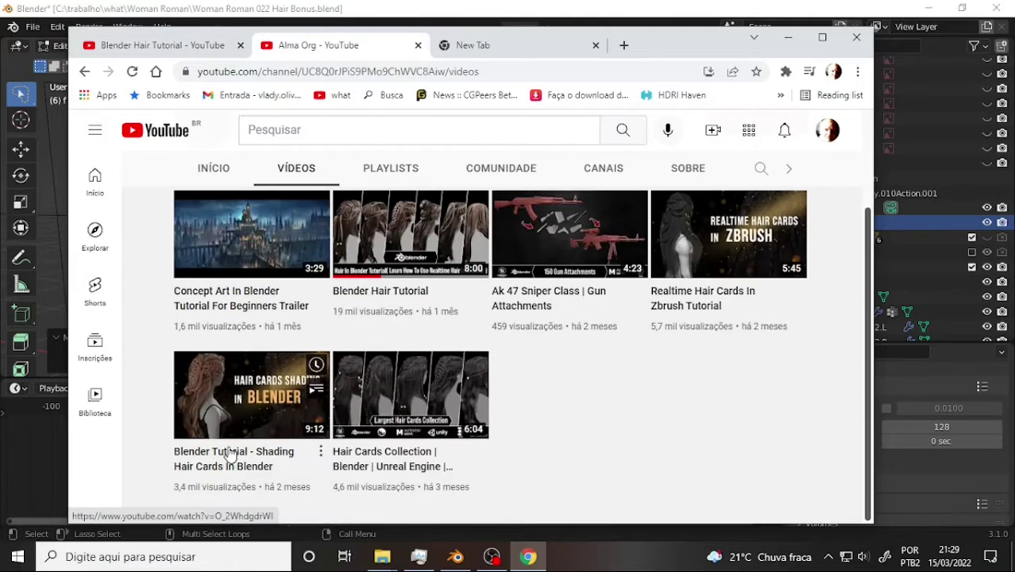
{"action": "left_click", "coordinate": [182, 55]}
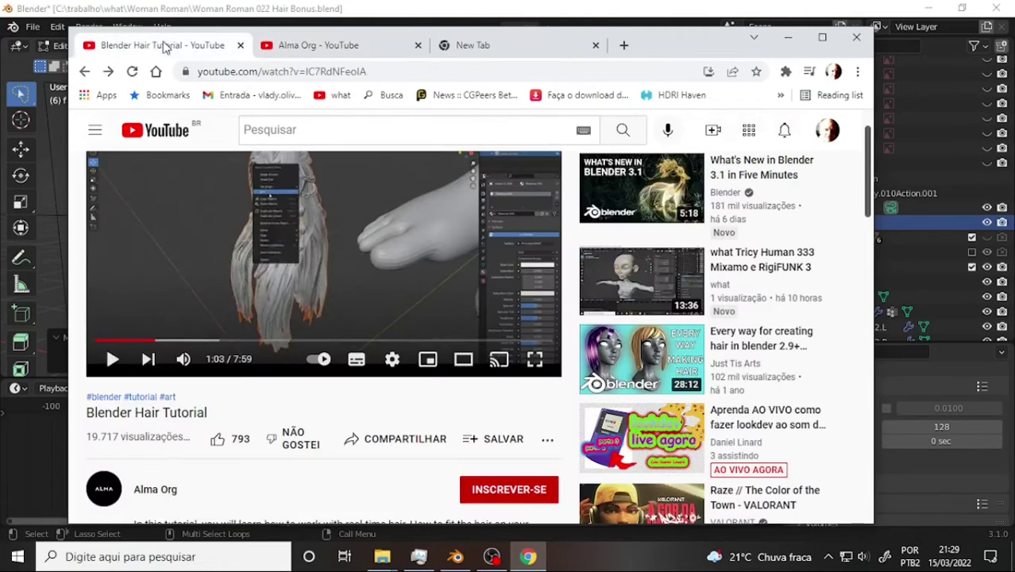
- Expand the video description and open the free hair-card artstation.com download link
{"action": "scroll", "coordinate": [290, 350], "scroll_direction": "down", "scroll_amount": 4}
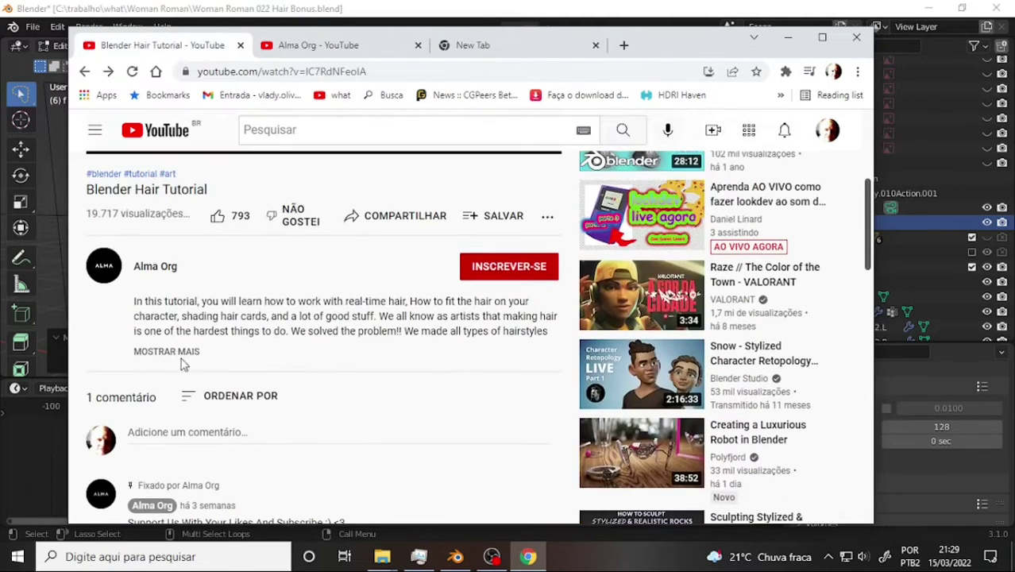
{"action": "left_click", "coordinate": [170, 352]}
{"action": "scroll", "coordinate": [170, 341], "scroll_direction": "down", "scroll_amount": 2}
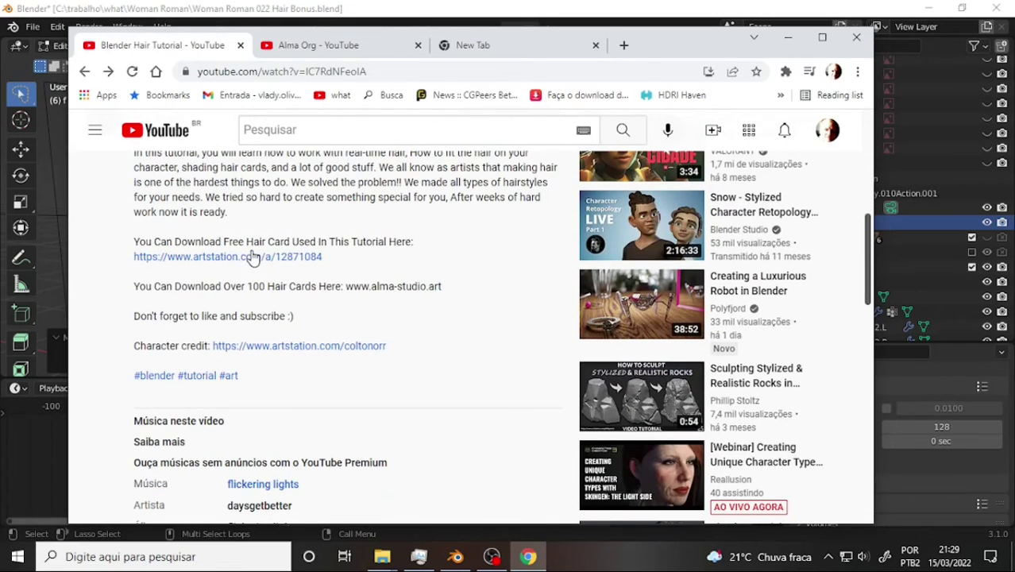
{"action": "left_click", "coordinate": [232, 256]}
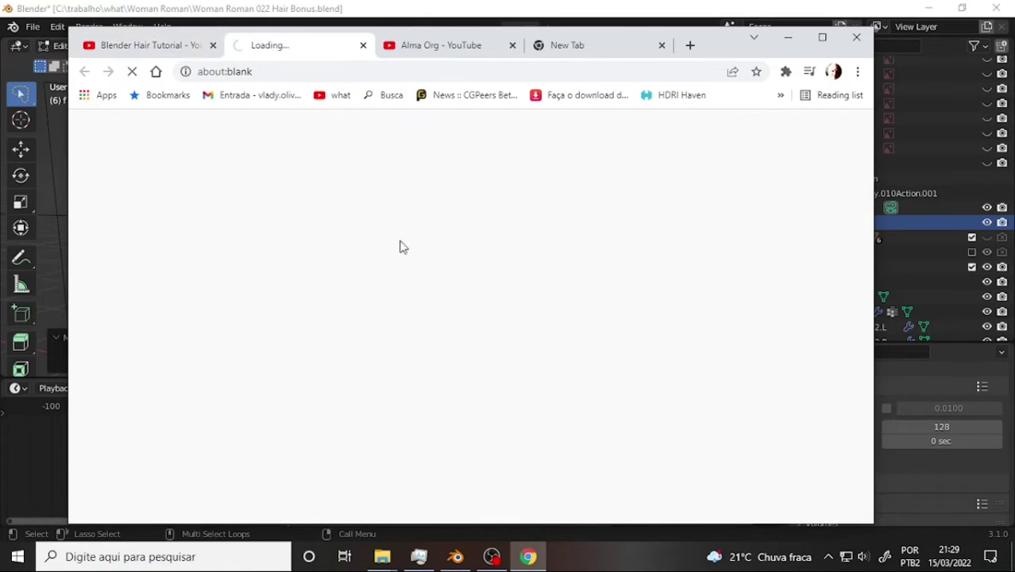
- Scroll through the ArtStation 'Hair In Blender Tutorial' product page, then return to Blender
{"action": "scroll", "coordinate": [726, 279], "scroll_direction": "down", "scroll_amount": 2}
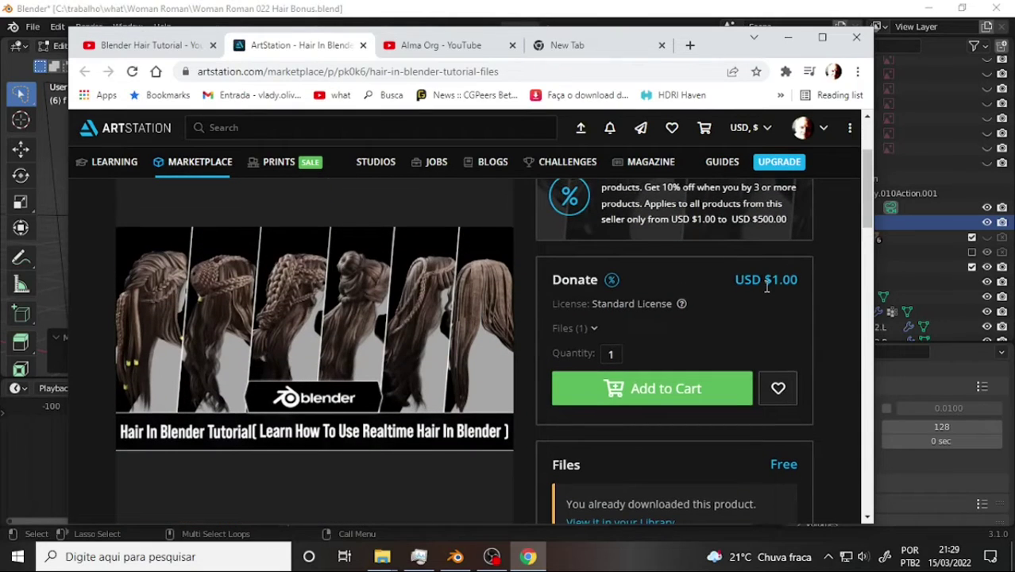
{"action": "scroll", "coordinate": [699, 302], "scroll_direction": "down", "scroll_amount": 2}
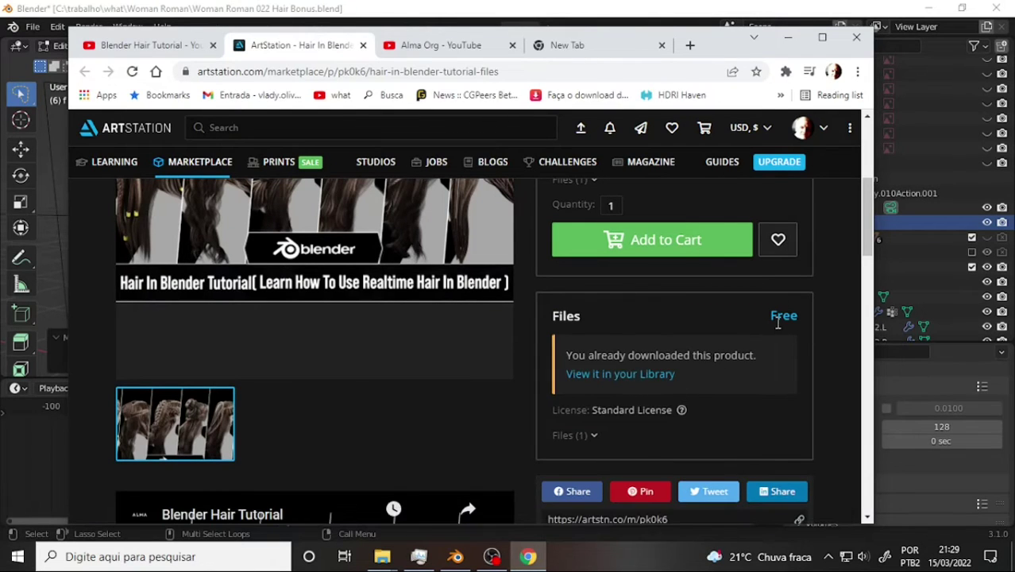
{"action": "scroll", "coordinate": [456, 324], "scroll_direction": "up", "scroll_amount": 4}
{"action": "scroll", "coordinate": [455, 318], "scroll_direction": "down", "scroll_amount": 3}
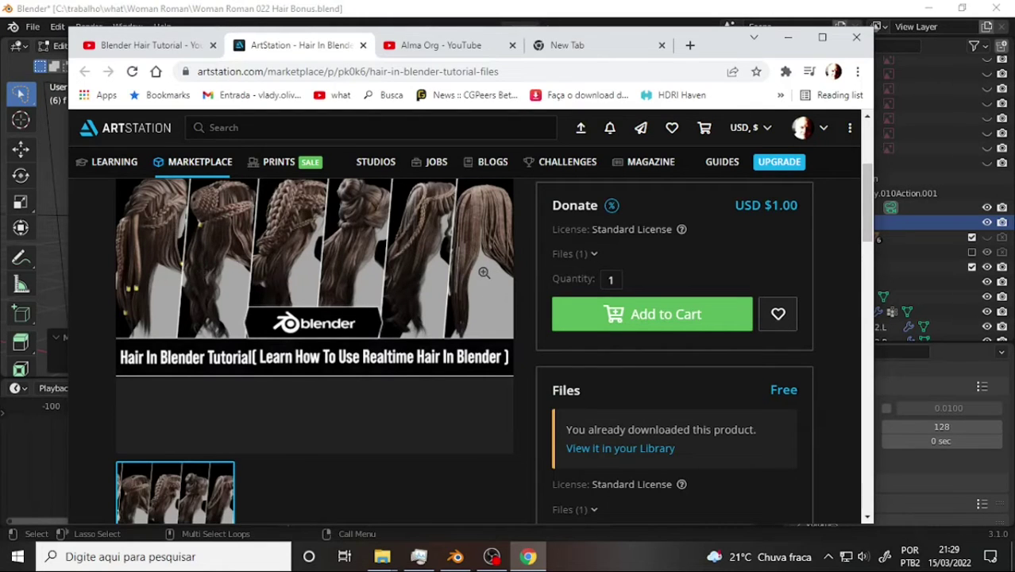
{"action": "scroll", "coordinate": [481, 270], "scroll_direction": "down", "scroll_amount": 3}
{"action": "scroll", "coordinate": [478, 264], "scroll_direction": "up", "scroll_amount": 1}
{"action": "scroll", "coordinate": [478, 266], "scroll_direction": "down", "scroll_amount": 4}
{"action": "scroll", "coordinate": [482, 275], "scroll_direction": "down", "scroll_amount": 4}
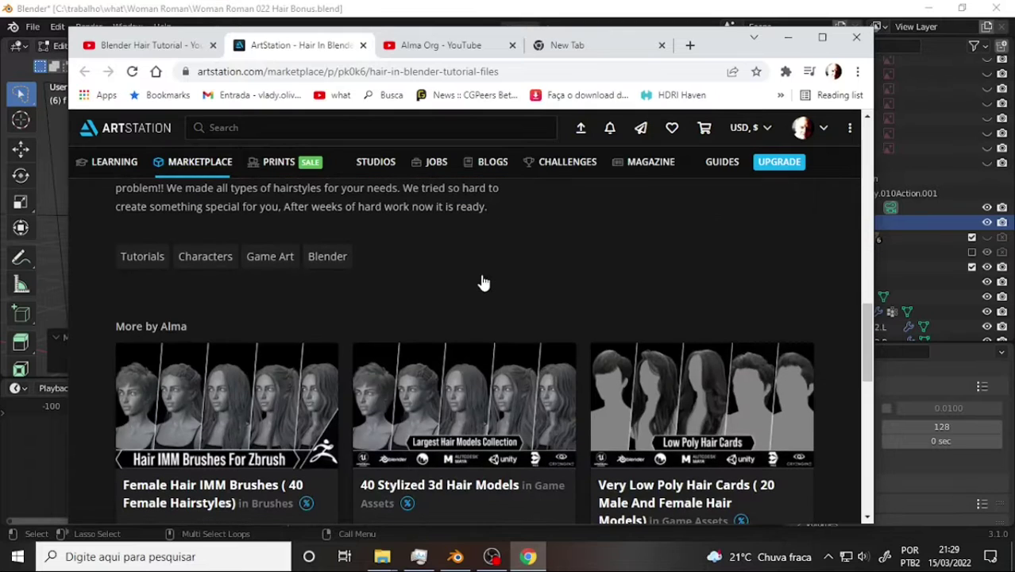
{"action": "scroll", "coordinate": [482, 275], "scroll_direction": "up", "scroll_amount": 10}
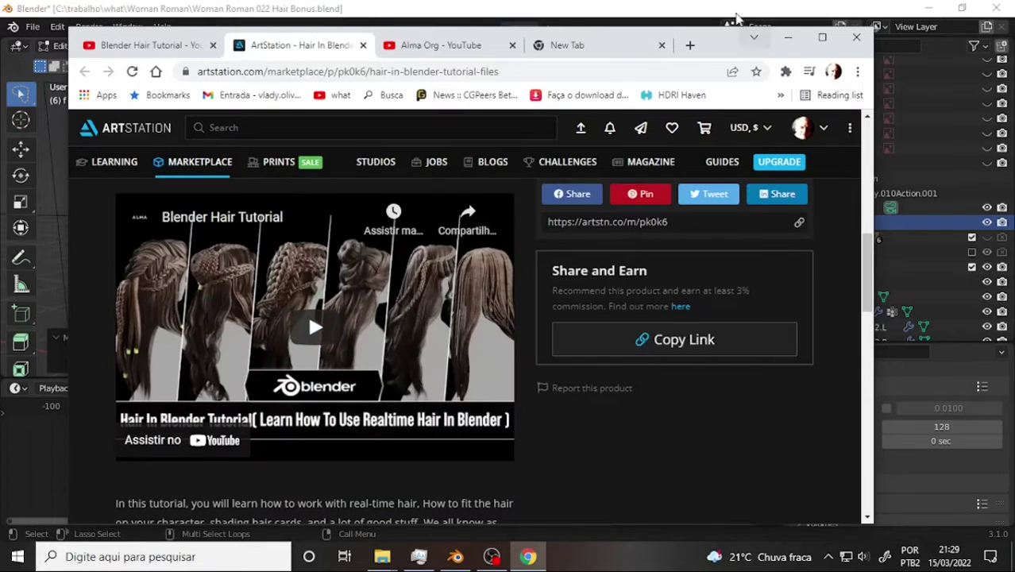
{"action": "left_click", "coordinate": [735, 6]}
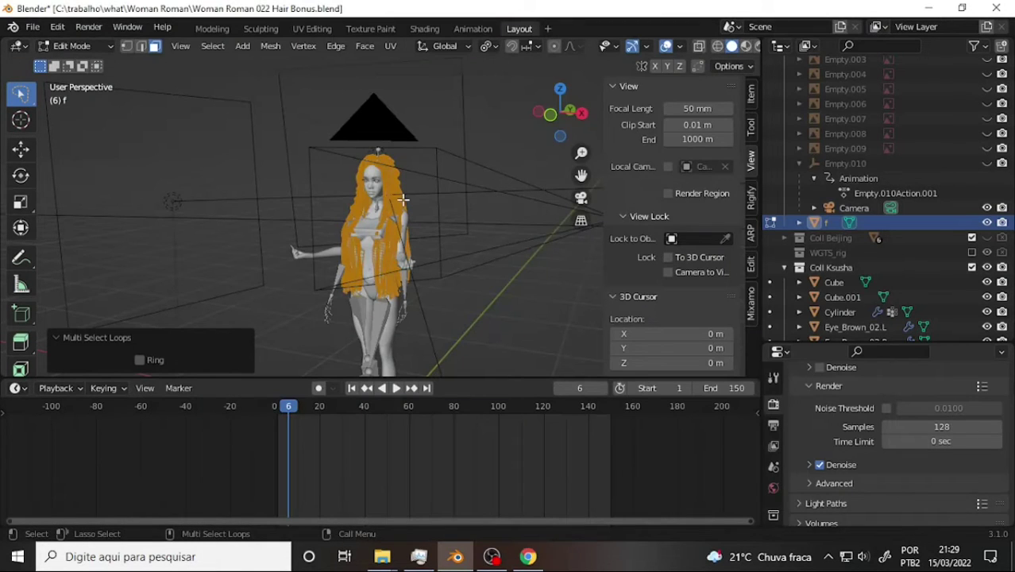
- Switch hair object f back to Object Mode and delete it
{"action": "left_click", "coordinate": [294, 128]}
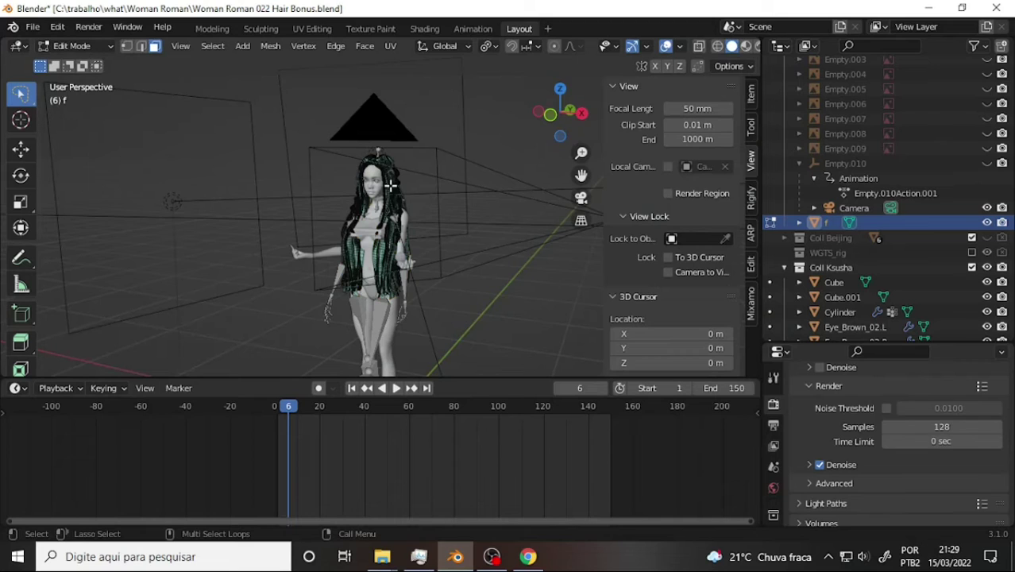
{"action": "left_click", "coordinate": [73, 45]}
{"action": "left_click", "coordinate": [91, 62]}
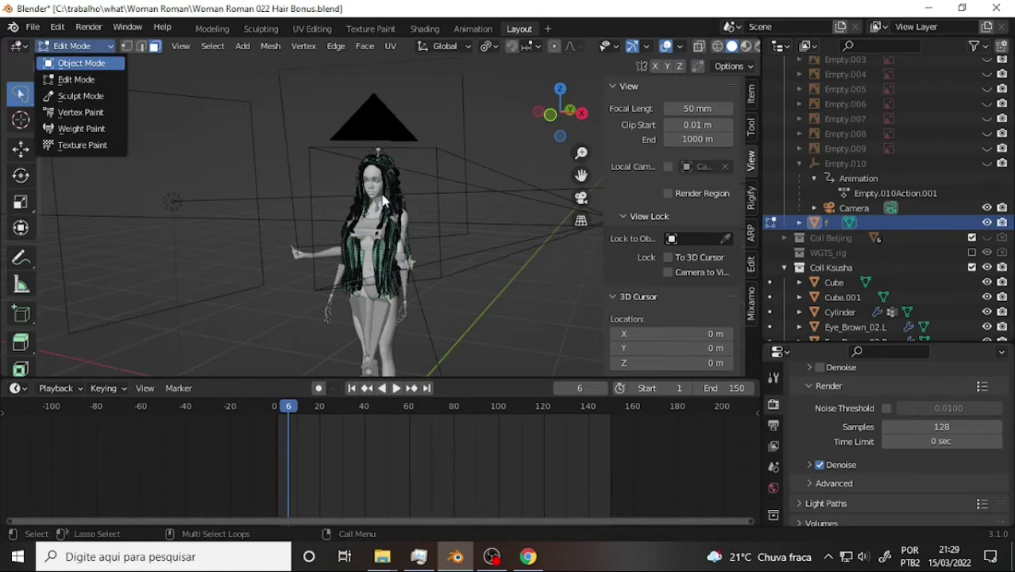
{"action": "key", "text": "Delete"}
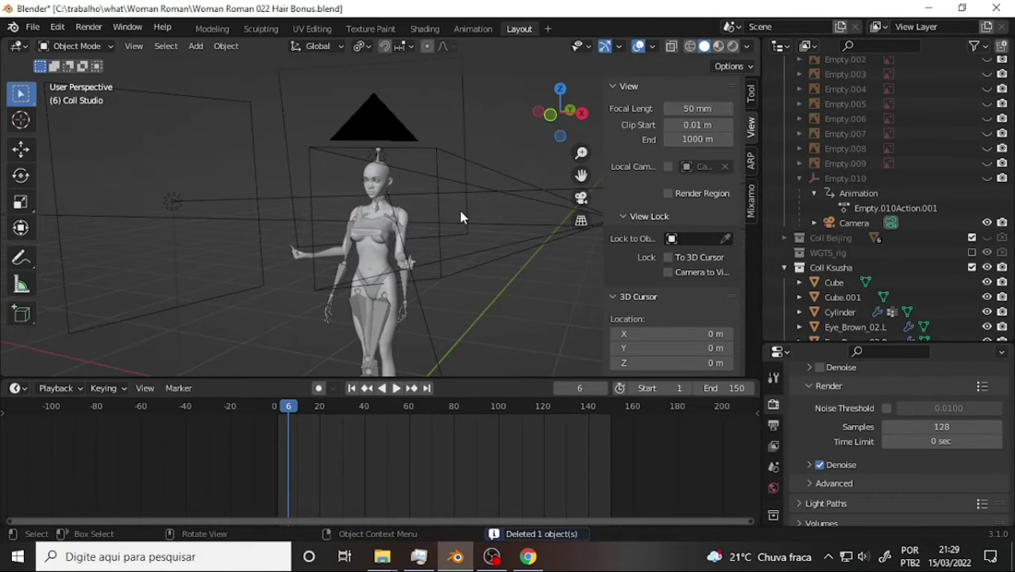
{"action": "scroll", "coordinate": [459, 208], "scroll_direction": "up", "scroll_amount": 2}
{"action": "scroll", "coordinate": [457, 192], "scroll_direction": "up", "scroll_amount": 2}
{"action": "scroll", "coordinate": [450, 178], "scroll_direction": "up", "scroll_amount": 2}
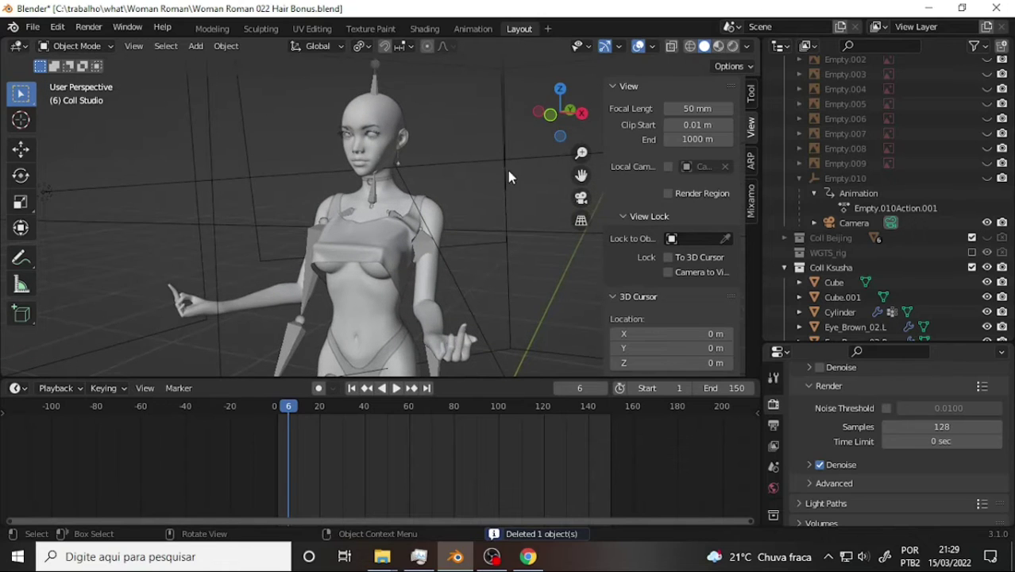
{"action": "scroll", "coordinate": [502, 174], "scroll_direction": "down", "scroll_amount": 2}
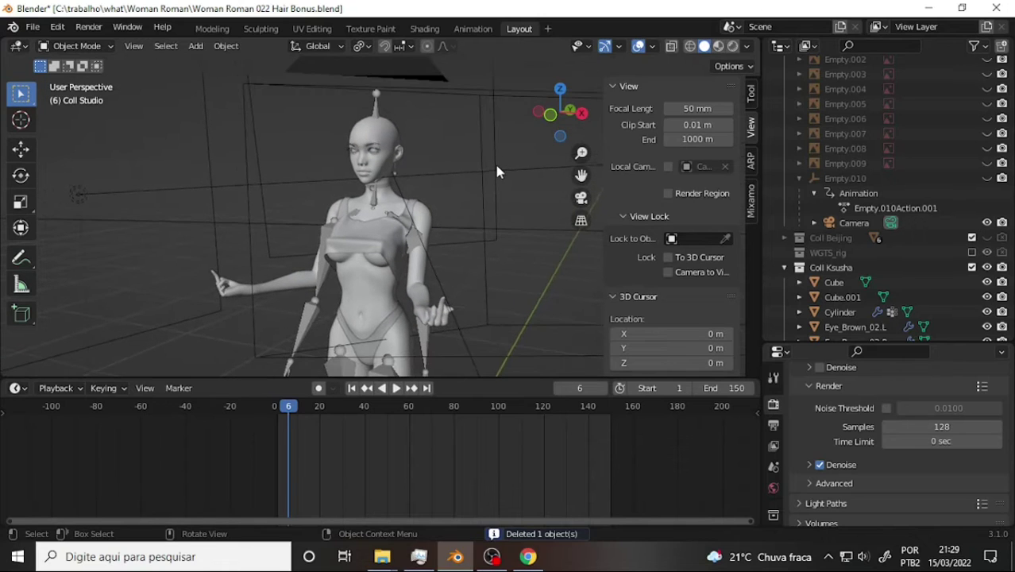
- Start a File > Import > Wavefront (.obj) import and scroll to the divwebmodels 7143 folder
{"action": "left_click", "coordinate": [34, 29]}
{"action": "mouse_move", "coordinate": [57, 228]}
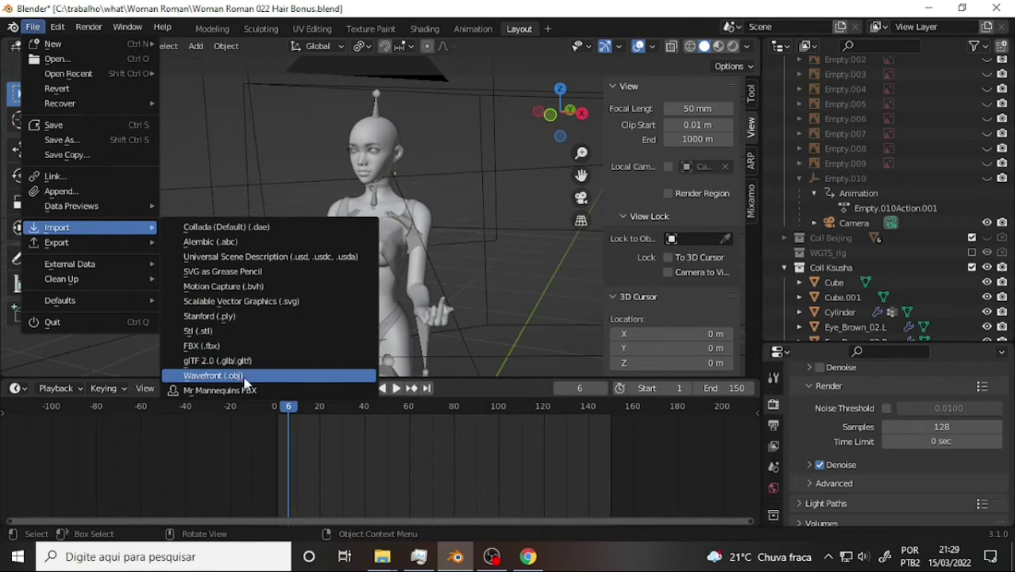
{"action": "left_click", "coordinate": [245, 376]}
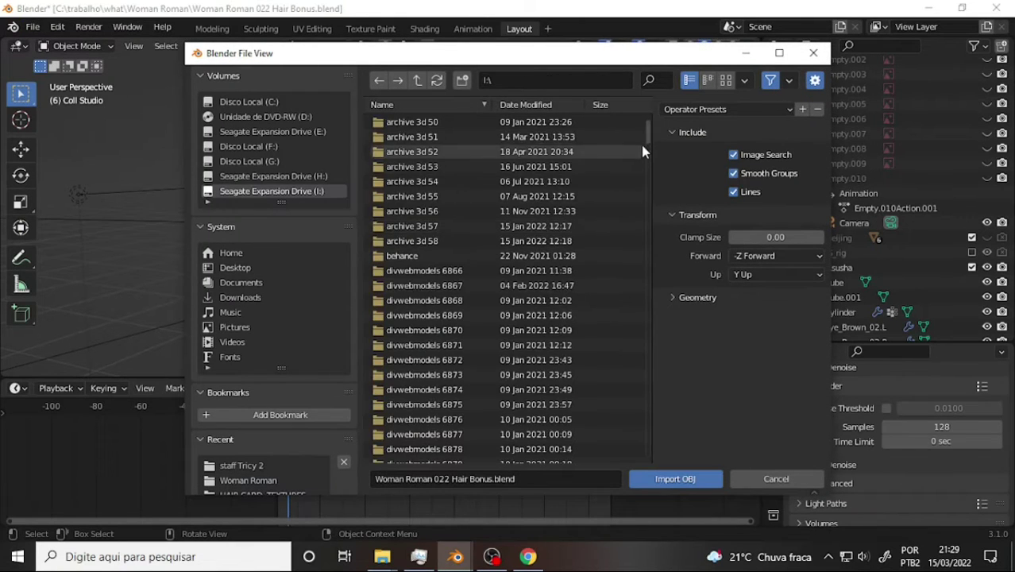
{"action": "scroll", "coordinate": [633, 359], "scroll_direction": "down", "scroll_amount": 5}
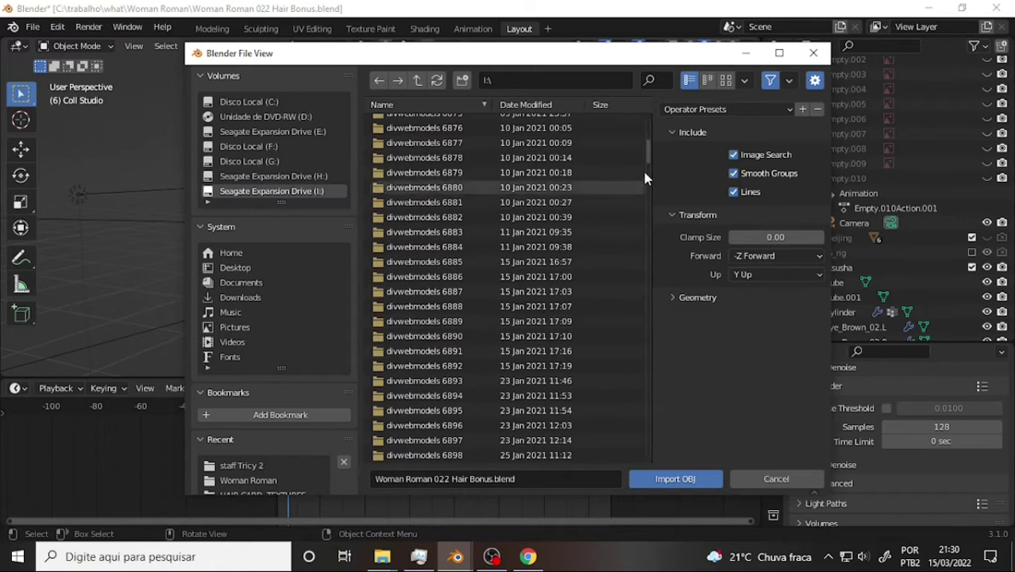
{"action": "scroll", "coordinate": [636, 363], "scroll_direction": "down", "scroll_amount": 2}
{"action": "scroll", "coordinate": [640, 372], "scroll_direction": "down", "scroll_amount": 10}
{"action": "scroll", "coordinate": [648, 381], "scroll_direction": "down", "scroll_amount": 15}
{"action": "scroll", "coordinate": [647, 393], "scroll_direction": "down", "scroll_amount": 8}
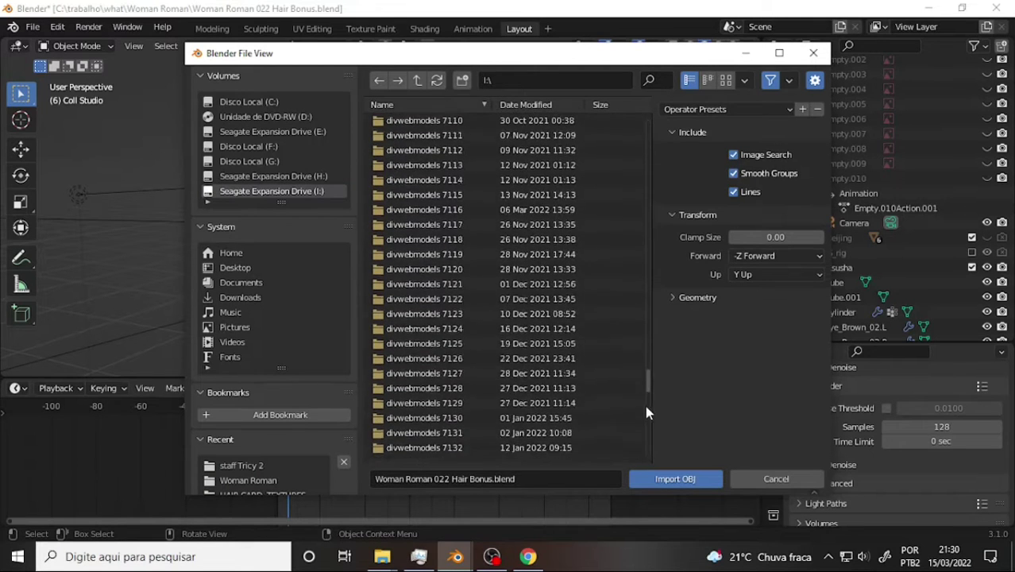
{"action": "scroll", "coordinate": [642, 413], "scroll_direction": "down", "scroll_amount": 7}
- Browse into divwebmodels 7143\Blender Hair and import haircard 22.obj
{"action": "left_click", "coordinate": [428, 281]}
{"action": "double_click", "coordinate": [429, 281]}
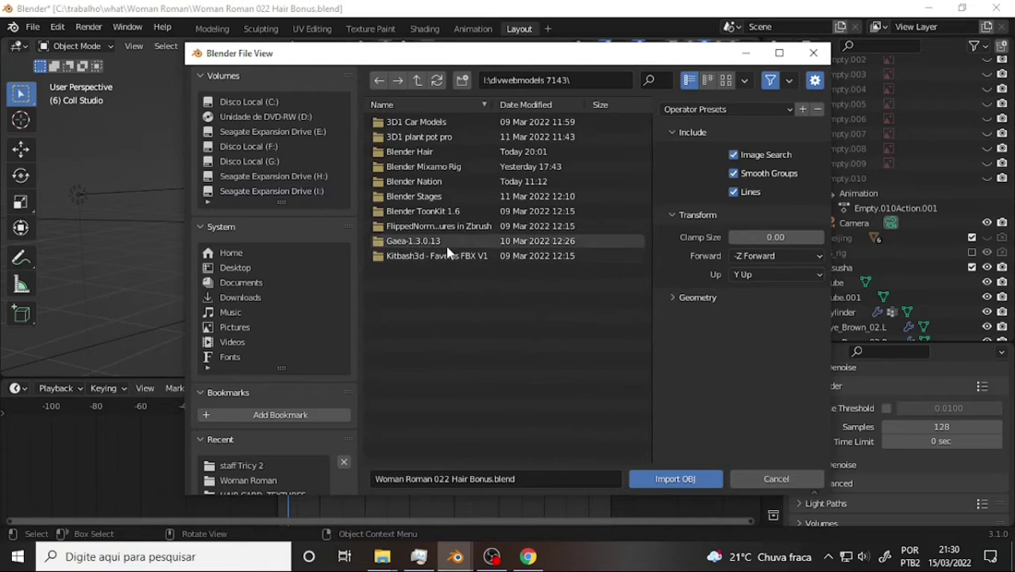
{"action": "double_click", "coordinate": [412, 154]}
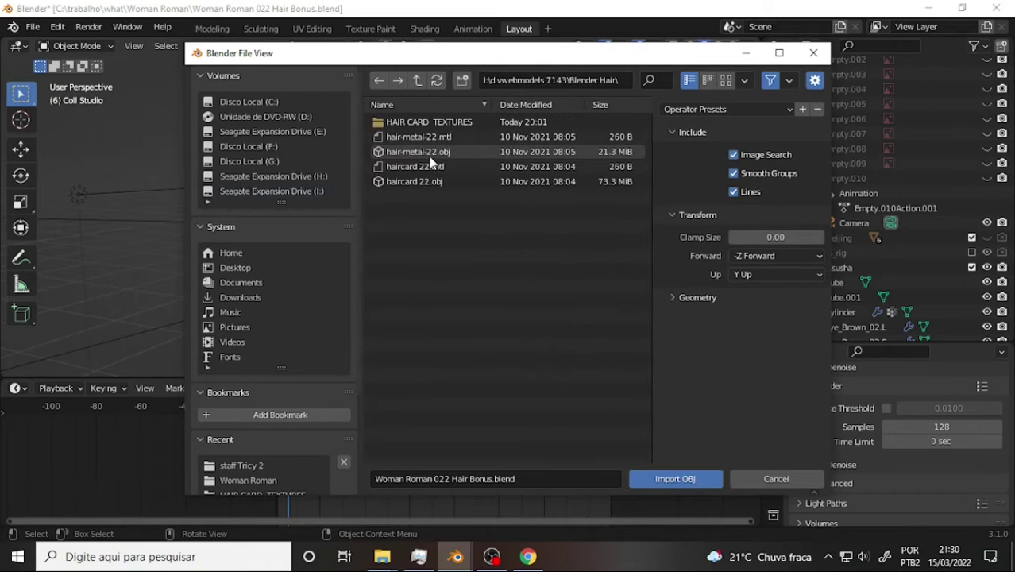
{"action": "left_click", "coordinate": [407, 181]}
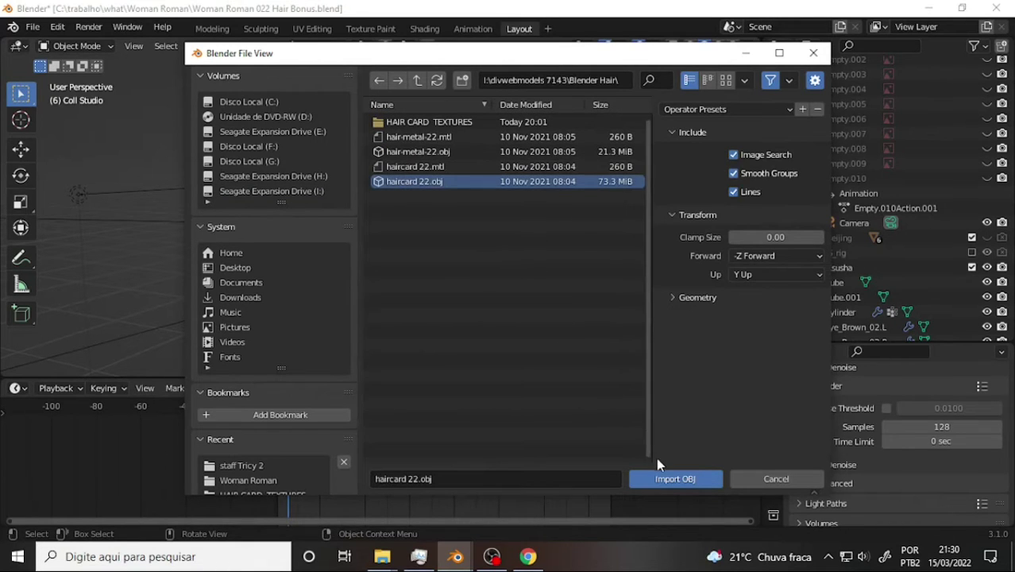
{"action": "left_click", "coordinate": [674, 478]}
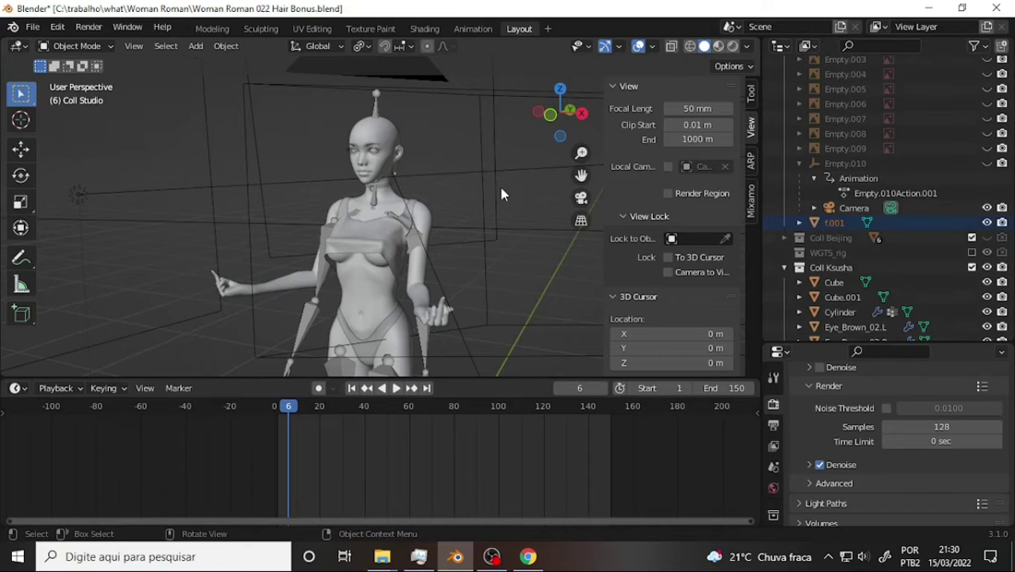
- Scale the imported f.001 hair to 0.171 and orbit to check its fit on the head
{"action": "scroll", "coordinate": [501, 187], "scroll_direction": "down", "scroll_amount": 2}
{"action": "scroll", "coordinate": [505, 191], "scroll_direction": "down", "scroll_amount": 3}
{"action": "scroll", "coordinate": [512, 203], "scroll_direction": "down", "scroll_amount": 2}
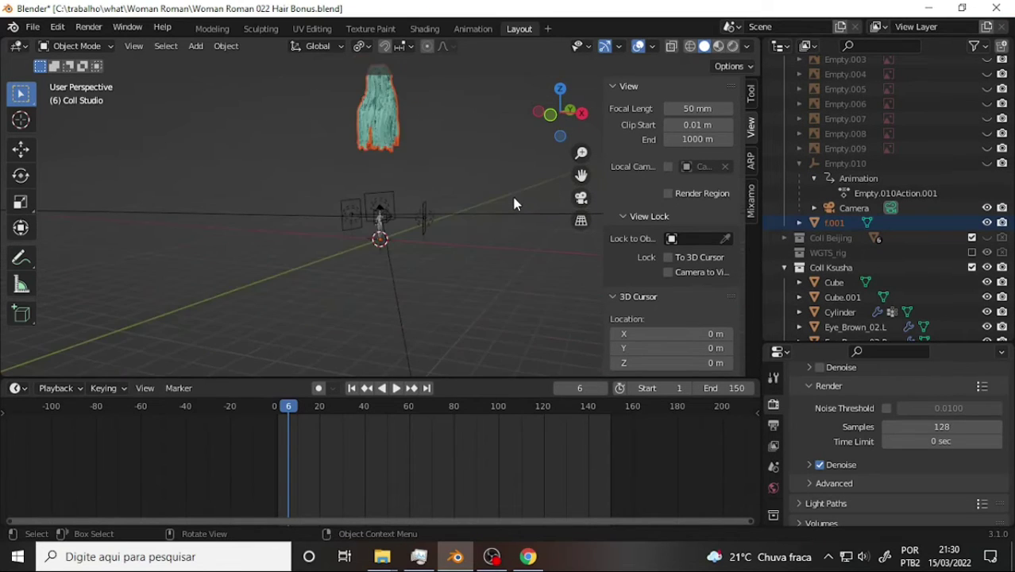
{"action": "scroll", "coordinate": [509, 190], "scroll_direction": "up", "scroll_amount": 1}
{"action": "scroll", "coordinate": [512, 185], "scroll_direction": "up", "scroll_amount": 1}
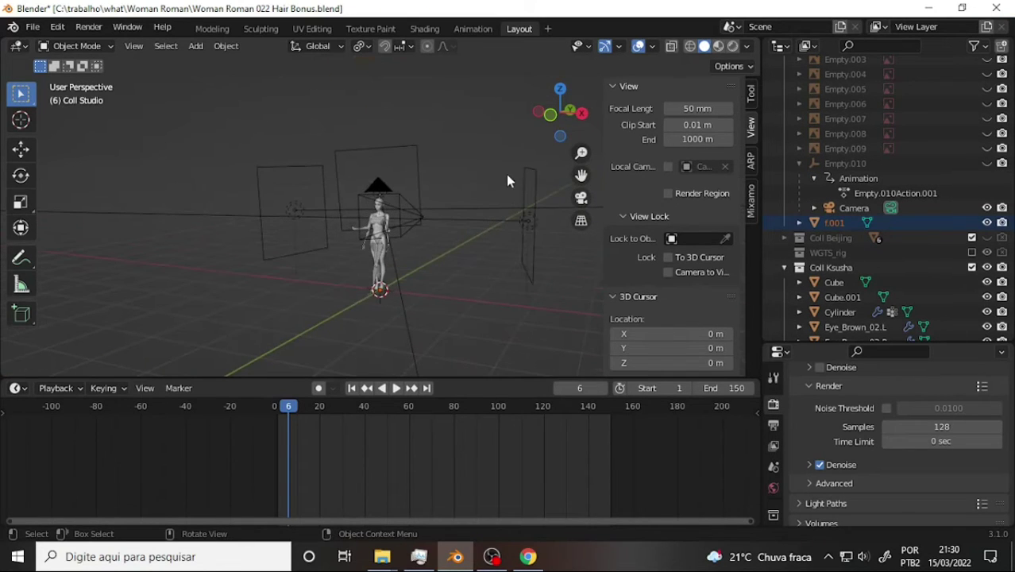
{"action": "key", "text": "s"}
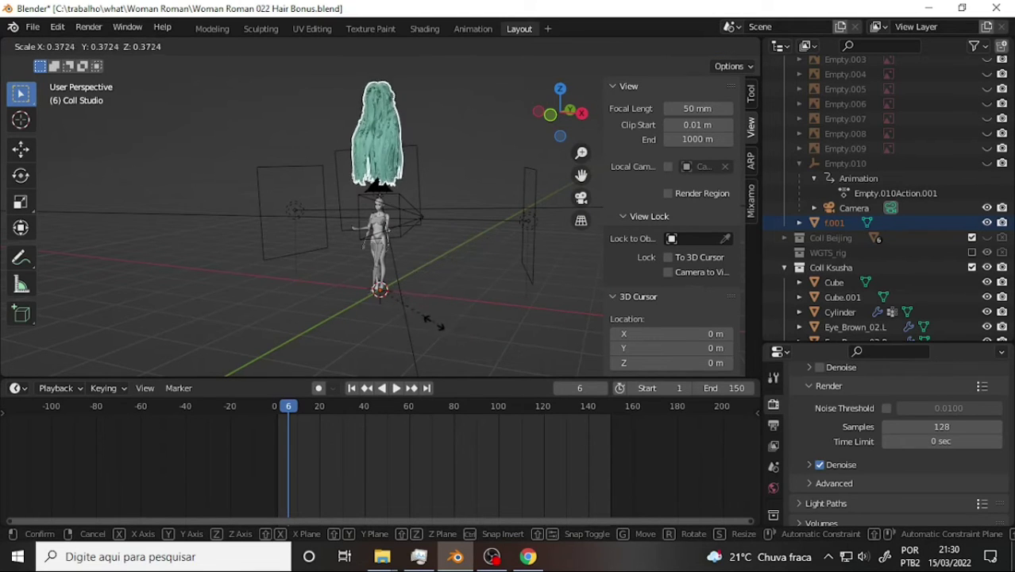
{"action": "left_click", "coordinate": [399, 314]}
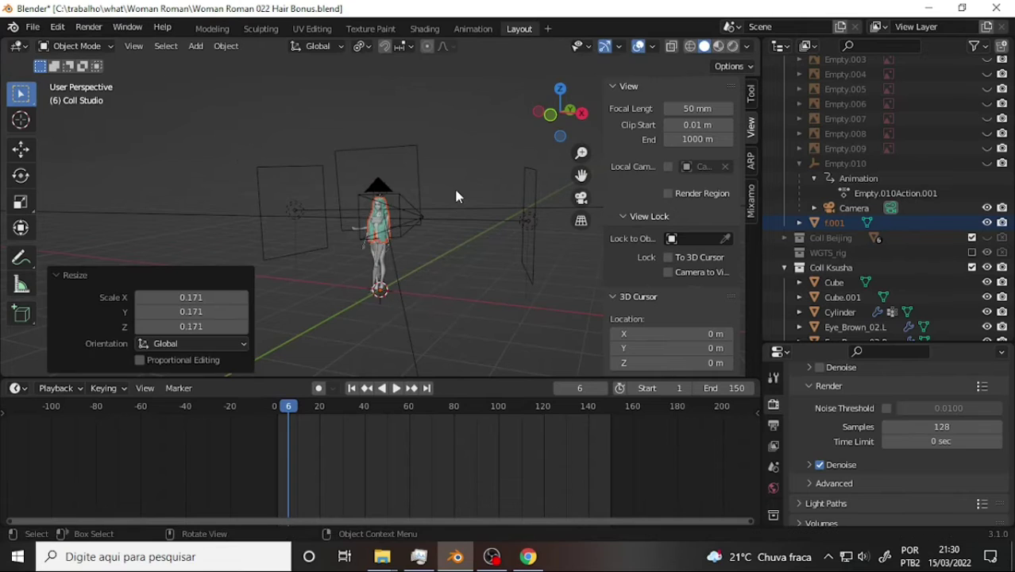
{"action": "scroll", "coordinate": [454, 186], "scroll_direction": "up", "scroll_amount": 1}
{"action": "scroll", "coordinate": [454, 183], "scroll_direction": "up", "scroll_amount": 2}
{"action": "scroll", "coordinate": [453, 186], "scroll_direction": "up", "scroll_amount": 2}
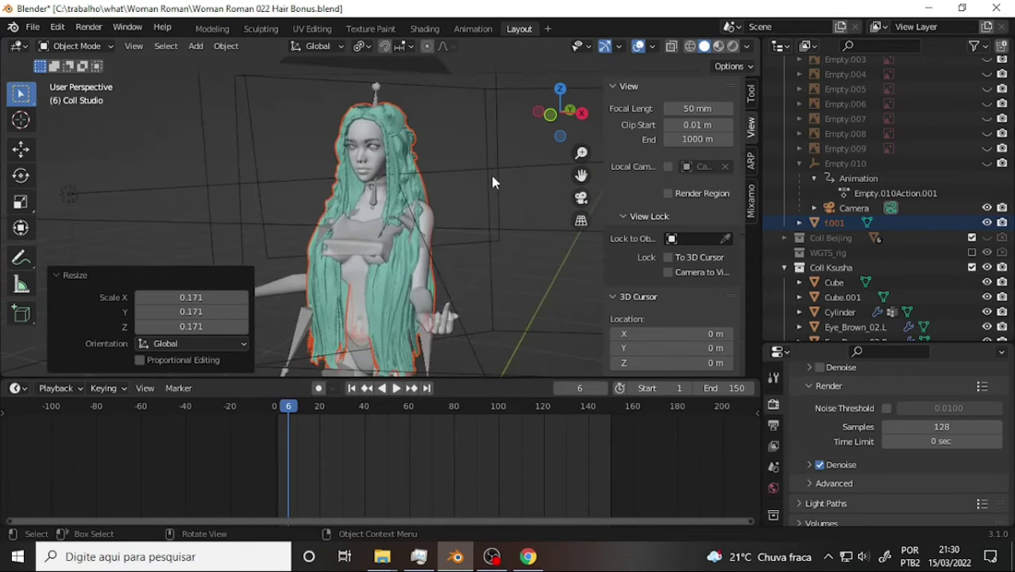
{"action": "mouse_move", "coordinate": [491, 182]}
{"action": "middle_mouse_down"}
{"action": "mouse_move", "coordinate": [623, 178]}
{"action": "mouse_move", "coordinate": [508, 166]}
{"action": "mouse_move", "coordinate": [337, 184]}
{"action": "mouse_move", "coordinate": [471, 186]}
{"action": "middle_mouse_up"}
- Switch to Material Preview shading, orbit to a side view, and make hair f.001 active
{"action": "key", "text": "z"}
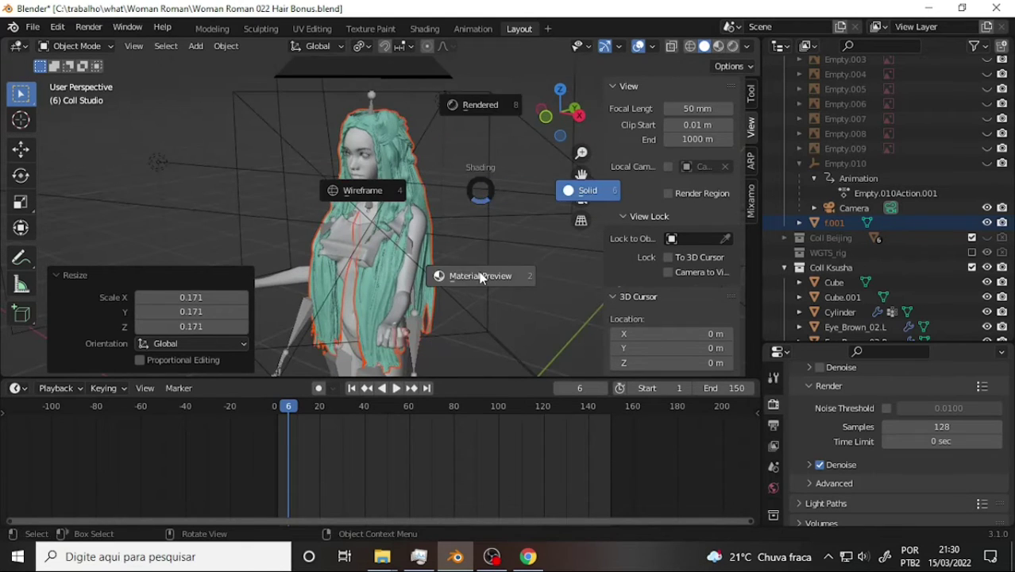
{"action": "left_click", "coordinate": [480, 276]}
{"action": "mouse_move", "coordinate": [541, 191]}
{"action": "middle_mouse_down"}
{"action": "mouse_move", "coordinate": [429, 185]}
{"action": "mouse_move", "coordinate": [501, 163]}
{"action": "mouse_move", "coordinate": [242, 173]}
{"action": "mouse_move", "coordinate": [531, 175]}
{"action": "mouse_move", "coordinate": [430, 192]}
{"action": "middle_mouse_up"}
{"action": "left_click", "coordinate": [393, 175]}
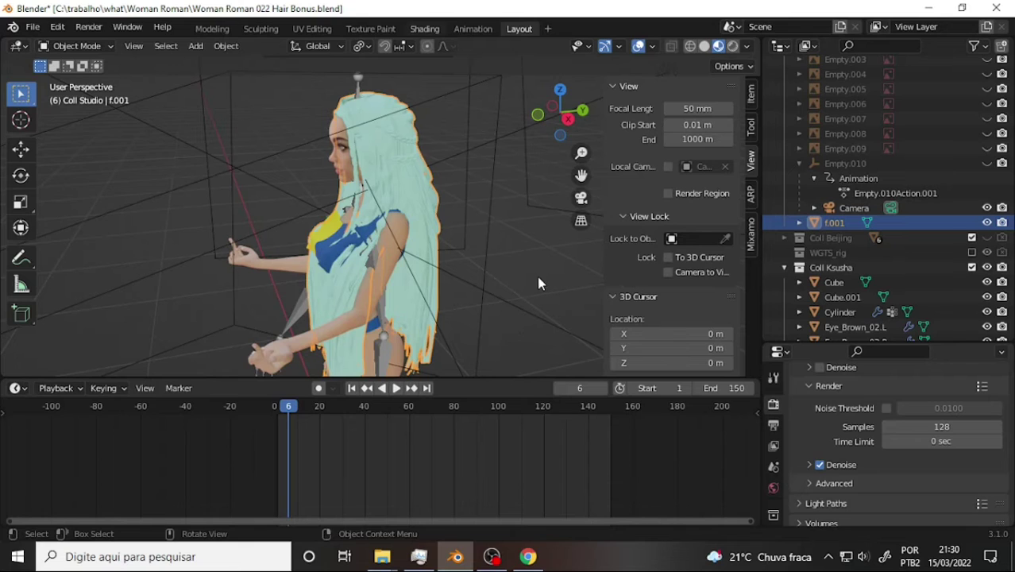
- In the Shading workspace, select the hair's Principled BSDF node and launch Principled Texture Setup (Ctrl+Shift+T)
{"action": "key", "text": "ctrl+Page_Up"}
{"action": "key", "text": "ctrl+Page_Up"}
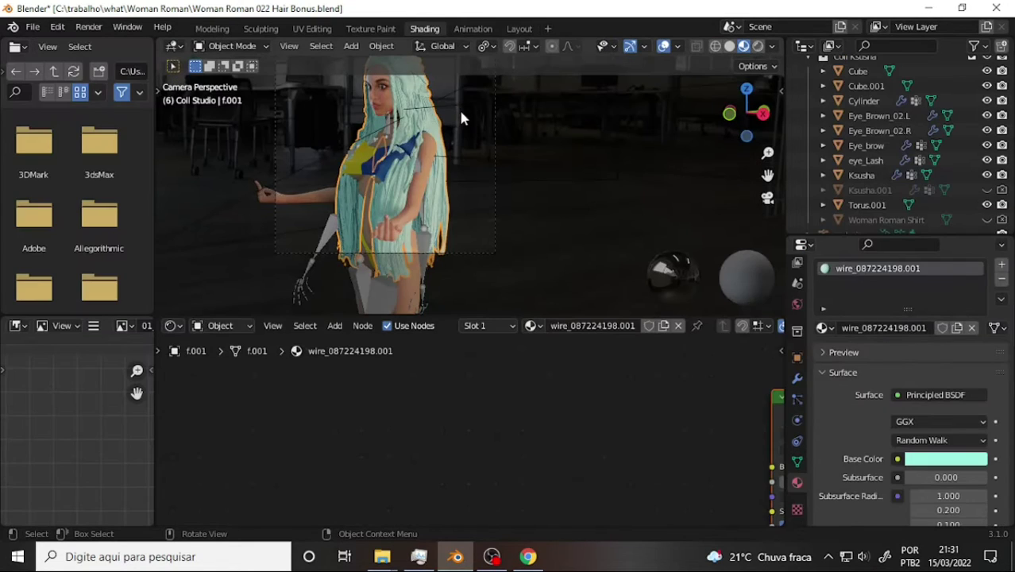
{"action": "left_click", "coordinate": [415, 115]}
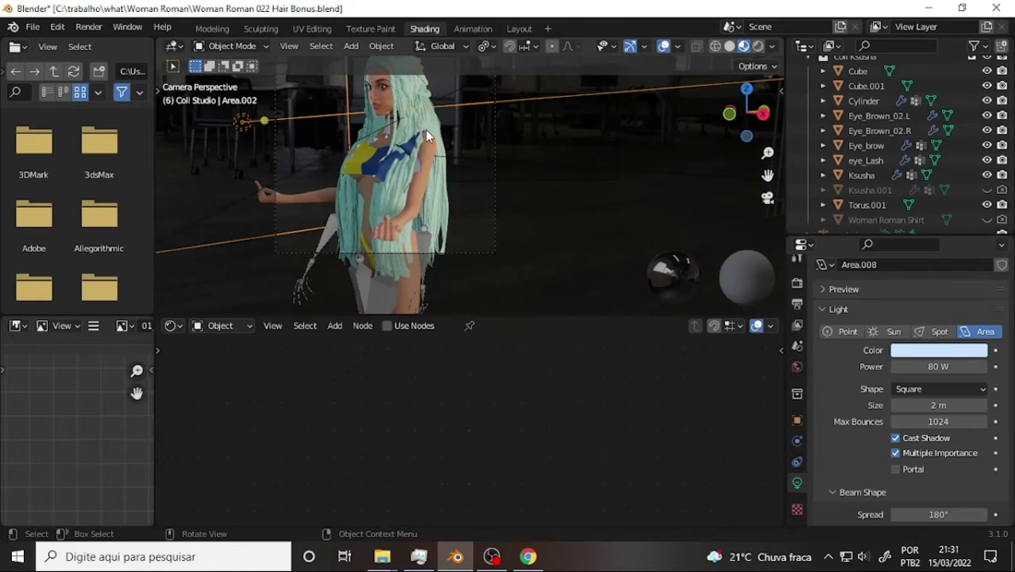
{"action": "left_click", "coordinate": [425, 130]}
{"action": "middle_click_drag", "start_coordinate": [733, 406], "coordinate": [642, 408]}
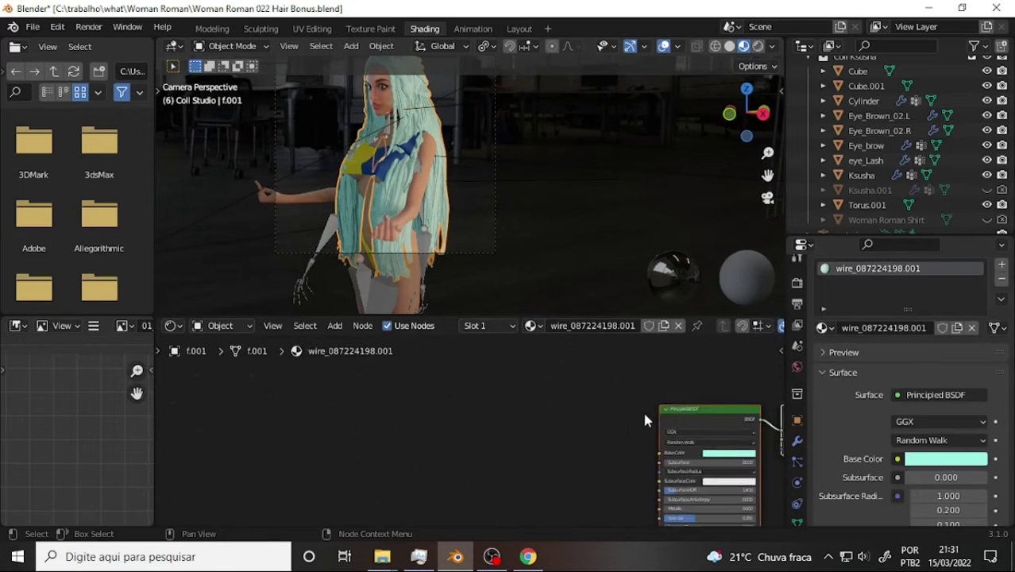
{"action": "middle_click_drag", "start_coordinate": [579, 419], "coordinate": [415, 413]}
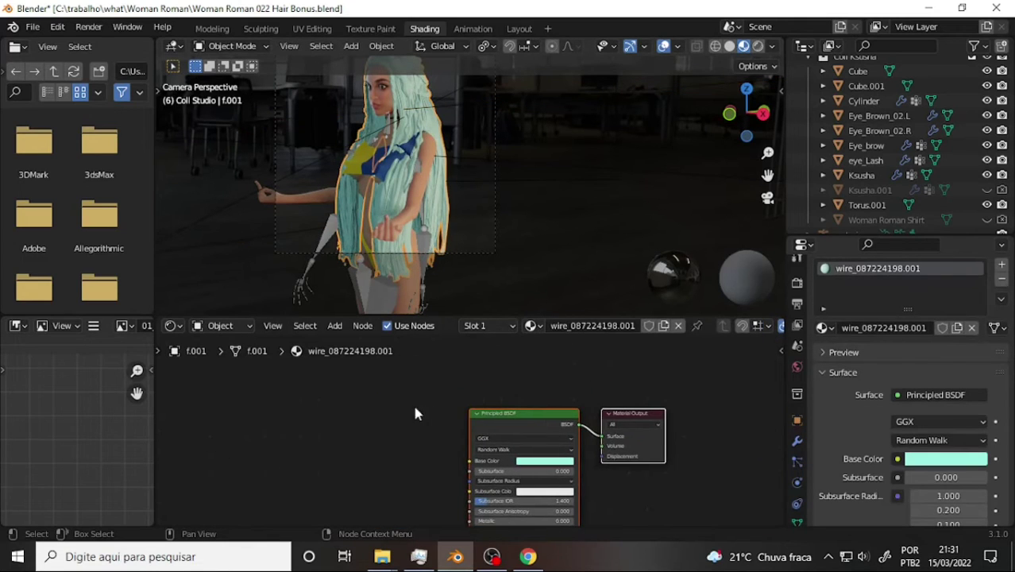
{"action": "left_click_drag", "start_coordinate": [494, 389], "coordinate": [532, 459]}
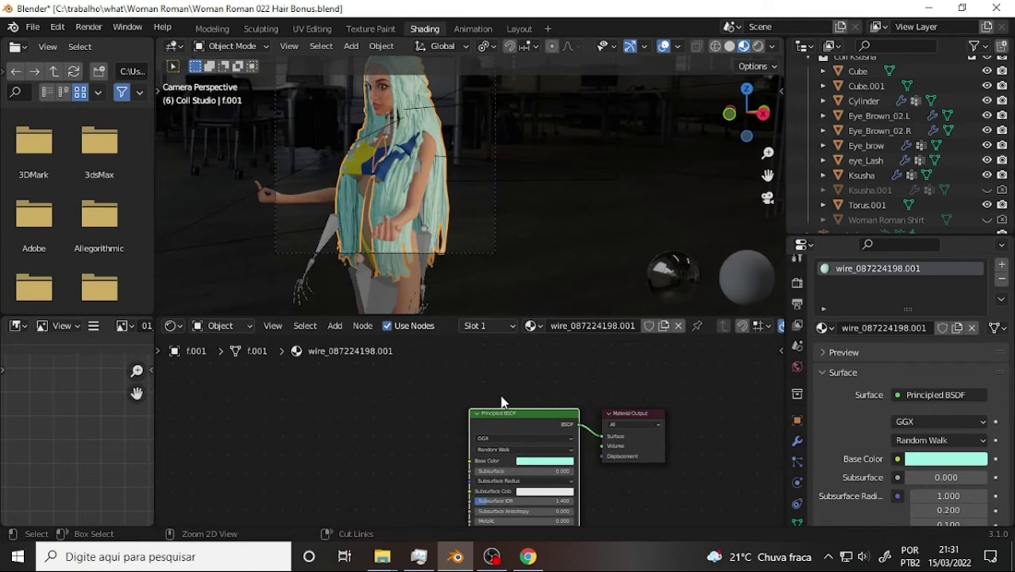
{"action": "key", "text": "ctrl+shift+t"}
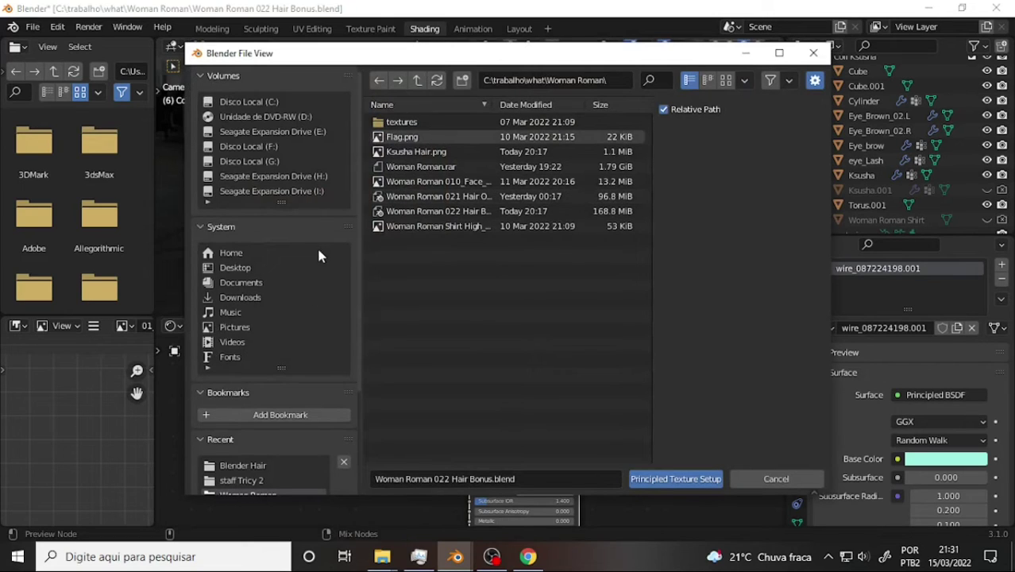
- Browse to the I:\divwebmodels 7143\Blender Hair\HAIR CARD TEXTURES folder
{"action": "left_click", "coordinate": [305, 191]}
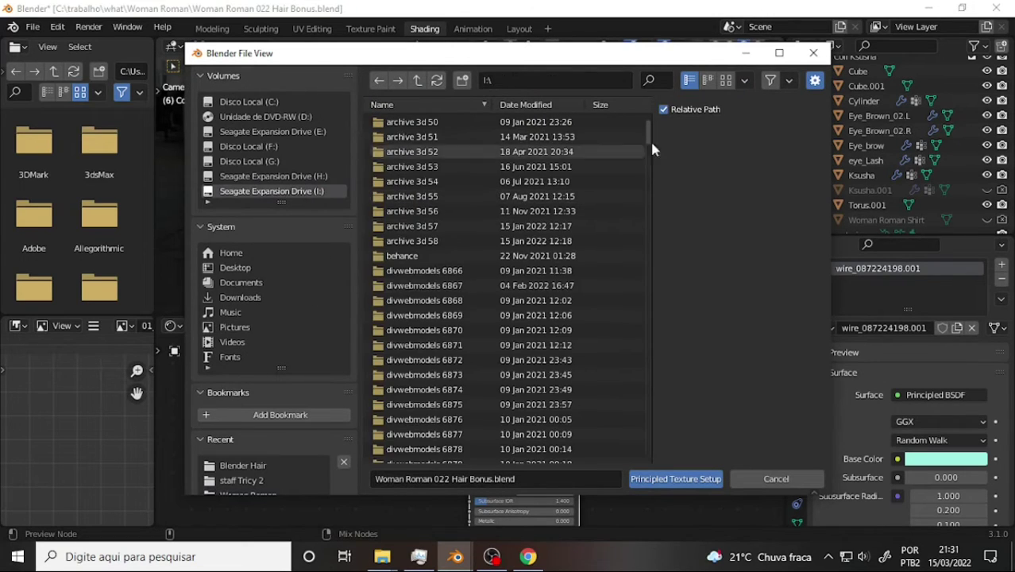
{"action": "left_click_drag", "start_coordinate": [649, 136], "coordinate": [637, 424]}
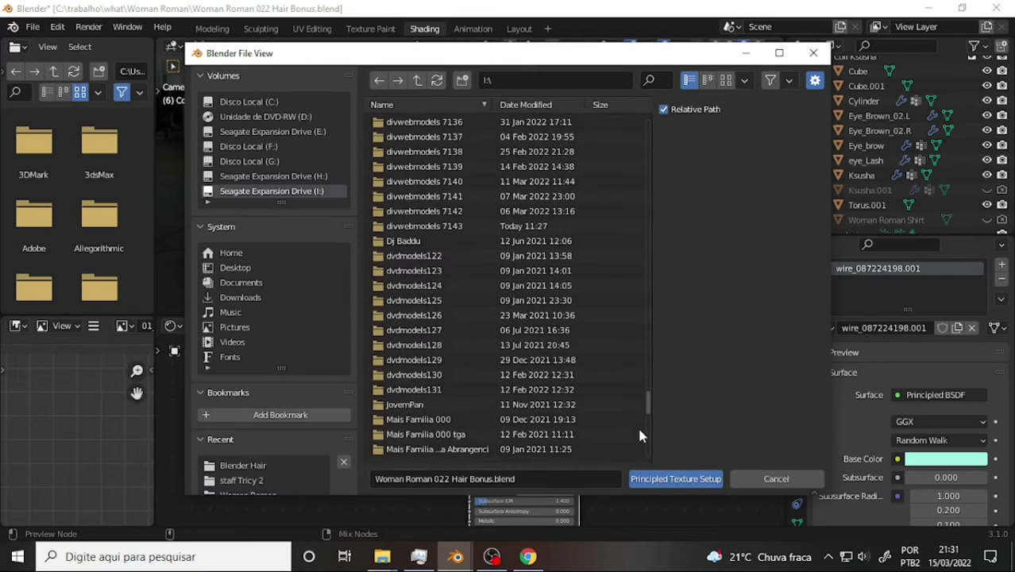
{"action": "double_click", "coordinate": [441, 226]}
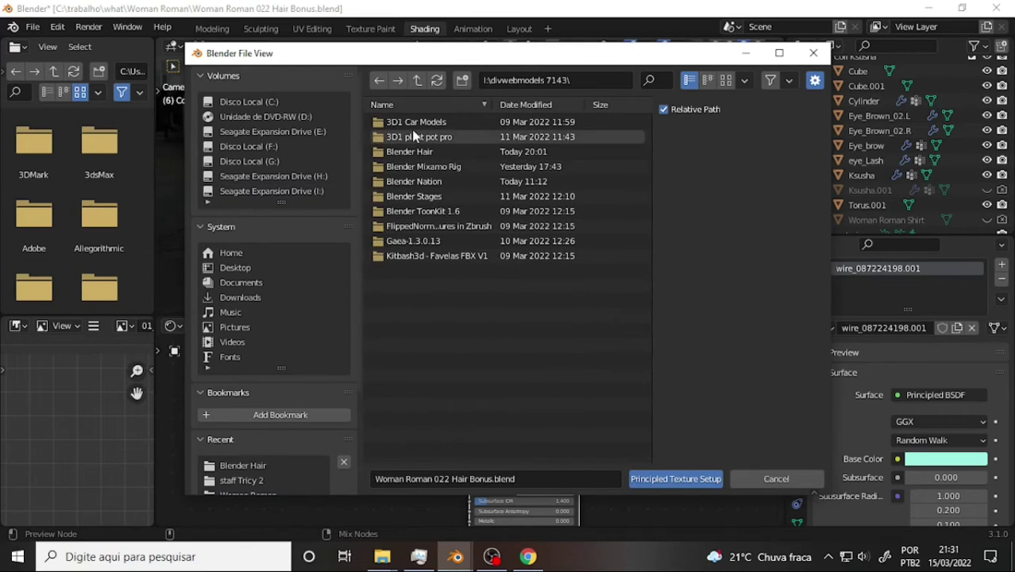
{"action": "double_click", "coordinate": [409, 151]}
{"action": "double_click", "coordinate": [407, 122]}
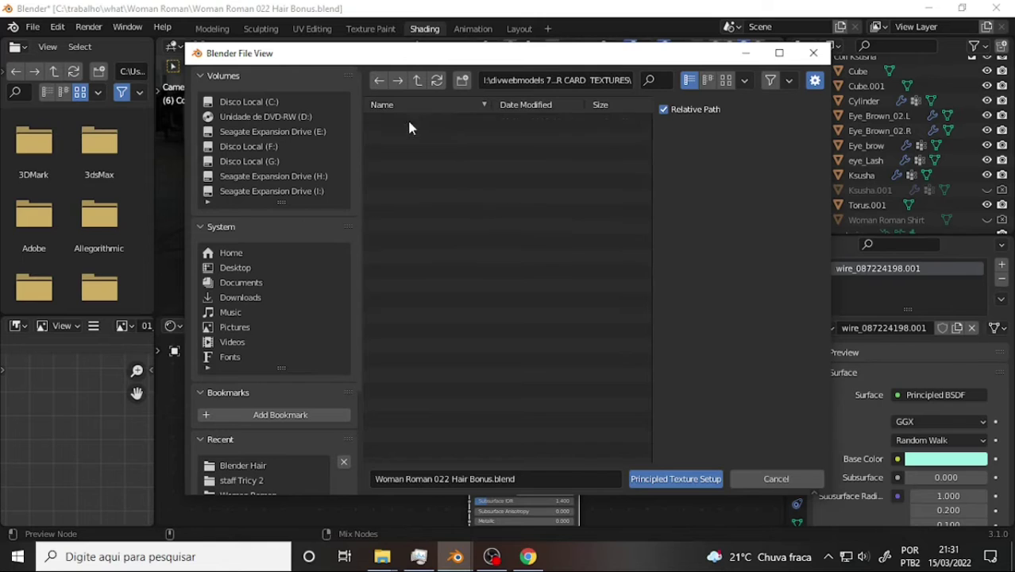
- Apply all seven haircard 22 PNGs via Principled Texture Setup and view the resulting Mapping node
{"action": "left_click", "coordinate": [401, 122]}
{"action": "left_click", "coordinate": [429, 217], "text": "shift"}
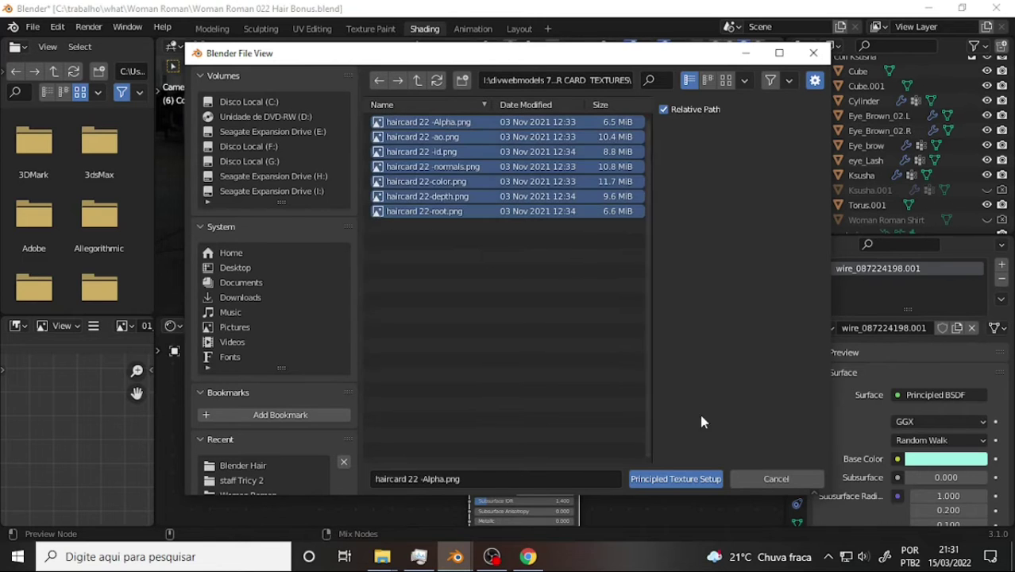
{"action": "left_click", "coordinate": [681, 479]}
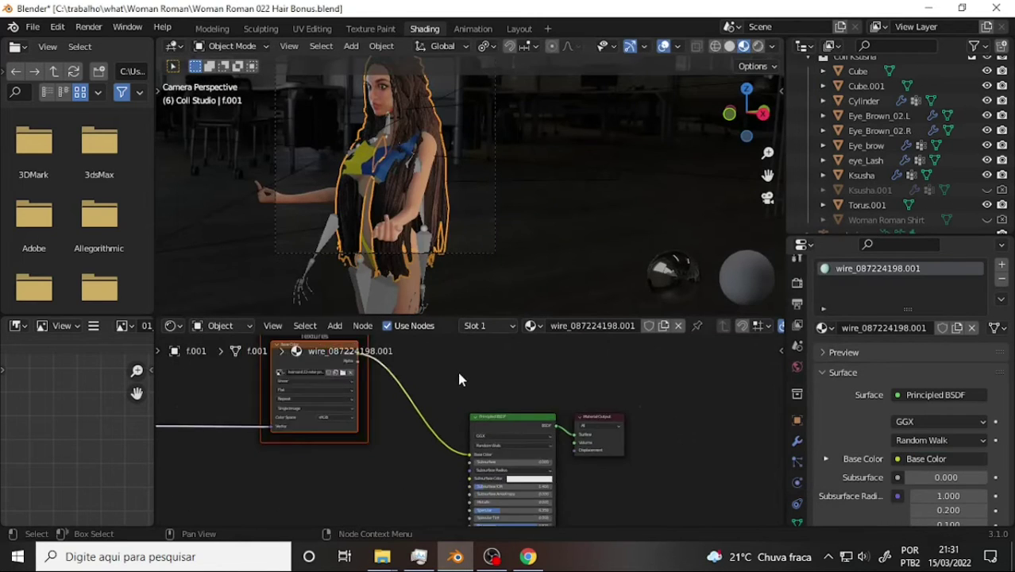
{"action": "scroll", "coordinate": [443, 117], "scroll_direction": "up", "scroll_amount": 5}
{"action": "scroll", "coordinate": [443, 117], "scroll_direction": "down", "scroll_amount": 5}
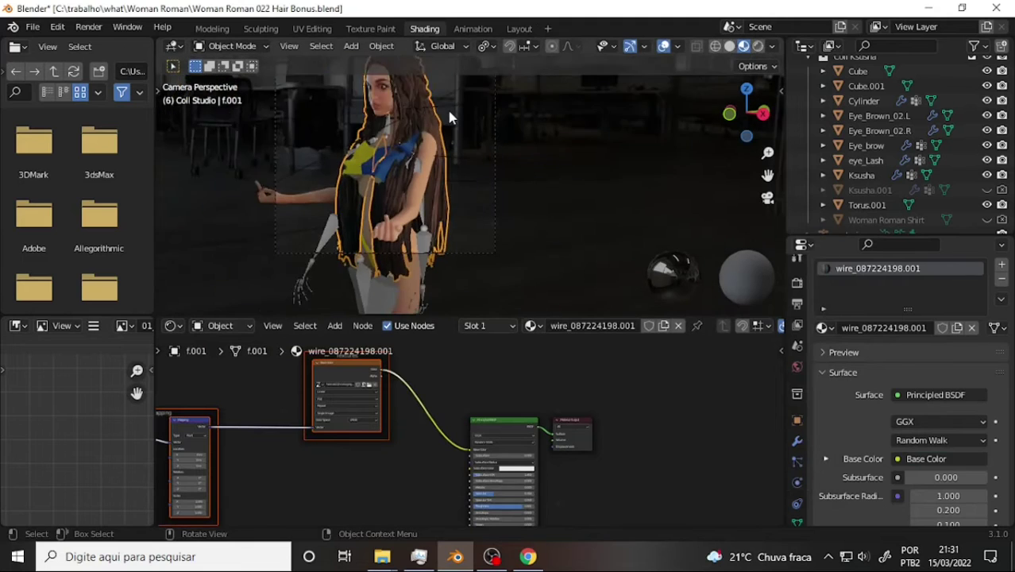
{"action": "scroll", "coordinate": [447, 107], "scroll_direction": "up", "scroll_amount": 5}
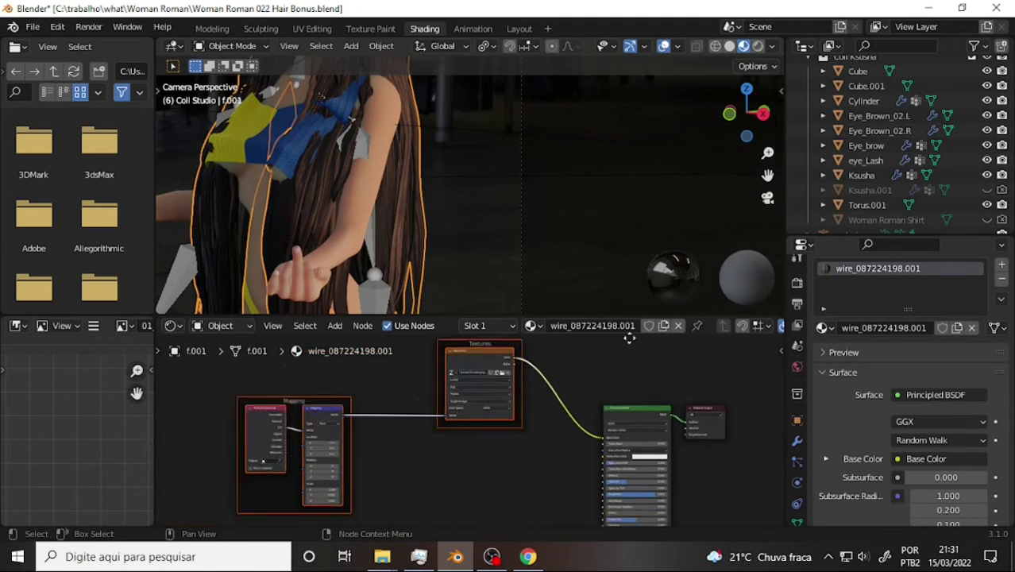
{"action": "mouse_move", "coordinate": [430, 352]}
{"action": "middle_mouse_down"}
{"action": "mouse_move", "coordinate": [549, 348]}
{"action": "mouse_move", "coordinate": [587, 413]}
{"action": "middle_mouse_up"}
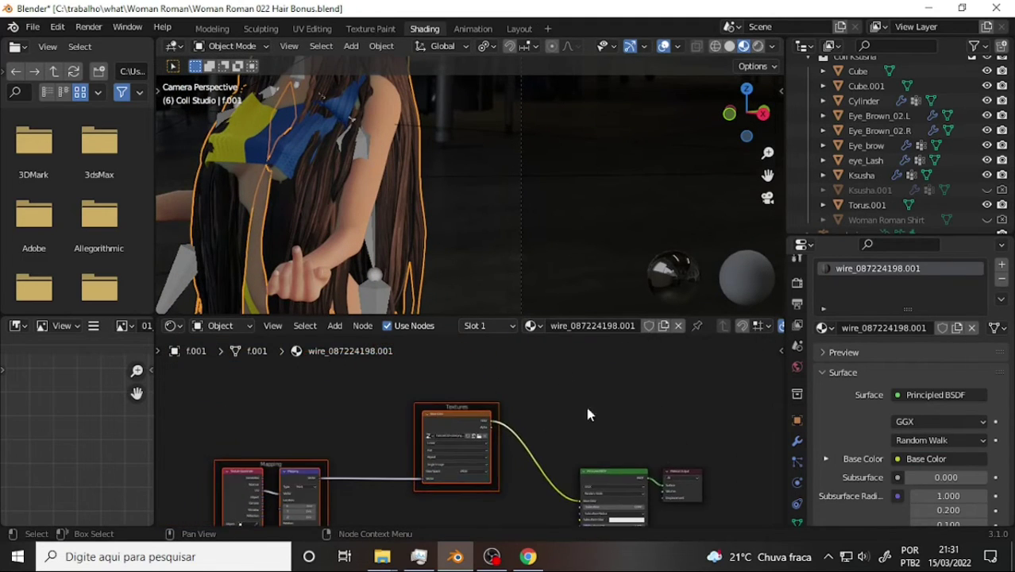
{"action": "left_click", "coordinate": [519, 29]}
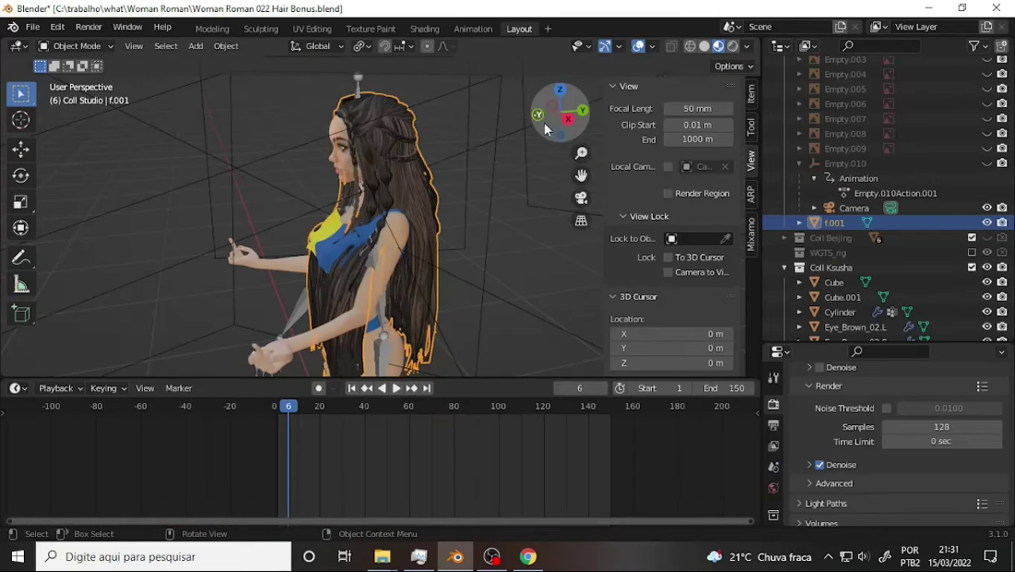
{"action": "middle_click_drag", "start_coordinate": [517, 80], "coordinate": [487, 94]}
{"action": "mouse_move", "coordinate": [472, 145]}
{"action": "middle_mouse_down"}
{"action": "mouse_move", "coordinate": [306, 147]}
{"action": "mouse_move", "coordinate": [195, 125]}
{"action": "mouse_move", "coordinate": [711, 167]}
{"action": "mouse_move", "coordinate": [539, 67]}
{"action": "mouse_move", "coordinate": [535, 143]}
{"action": "mouse_move", "coordinate": [608, 141]}
{"action": "mouse_move", "coordinate": [548, 157]}
{"action": "mouse_move", "coordinate": [550, 174]}
{"action": "middle_mouse_up"}
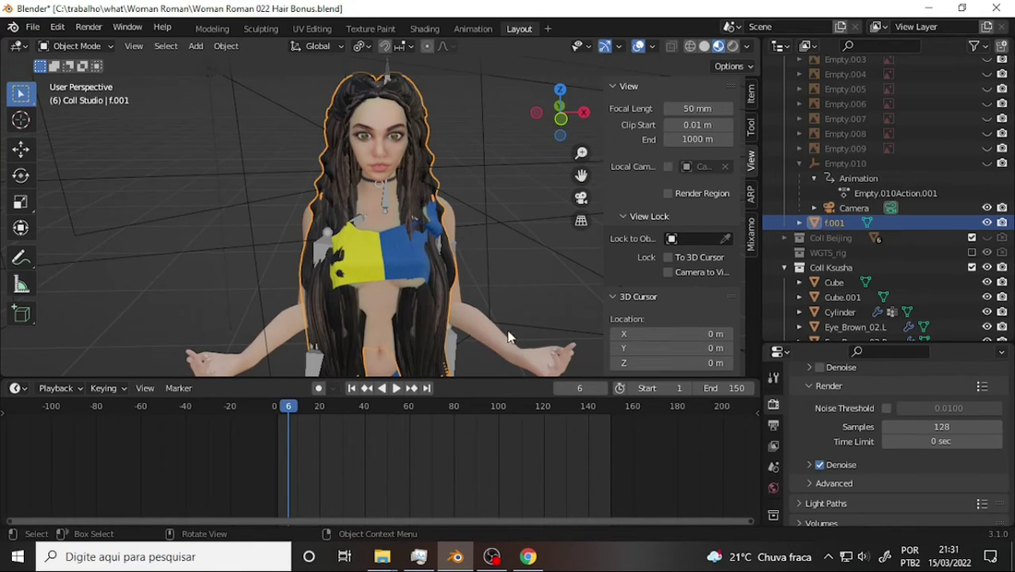
{"action": "mouse_move", "coordinate": [492, 156]}
{"action": "middle_mouse_down"}
{"action": "mouse_move", "coordinate": [288, 113]}
{"action": "mouse_move", "coordinate": [451, 143]}
{"action": "mouse_move", "coordinate": [412, 157]}
{"action": "middle_mouse_up"}
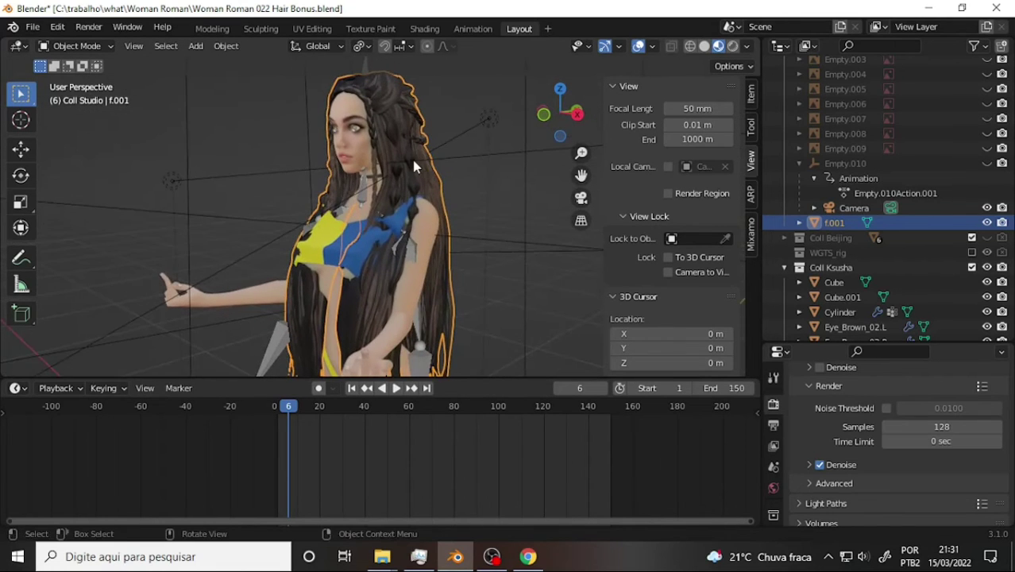
{"action": "left_click", "coordinate": [412, 157]}
{"action": "middle_click_drag", "start_coordinate": [437, 191], "coordinate": [404, 120]}
{"action": "left_click", "coordinate": [404, 120]}
{"action": "mouse_move", "coordinate": [471, 135]}
{"action": "middle_mouse_down"}
{"action": "mouse_move", "coordinate": [669, 127]}
{"action": "mouse_move", "coordinate": [501, 151]}
{"action": "middle_mouse_up"}
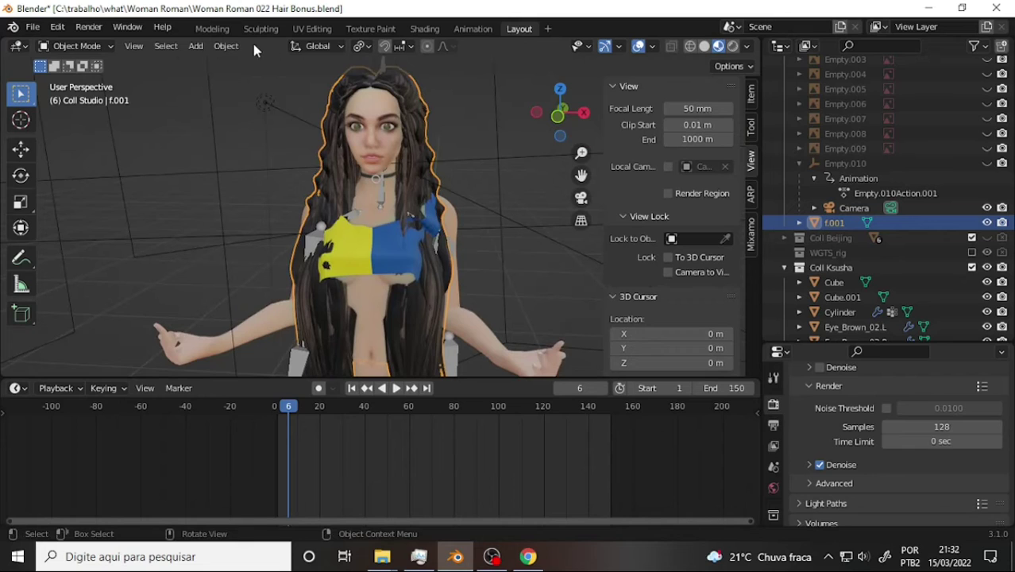
- Switch to the scene camera view and render a still image of the long-haired character
{"action": "key", "text": "KP_0"}
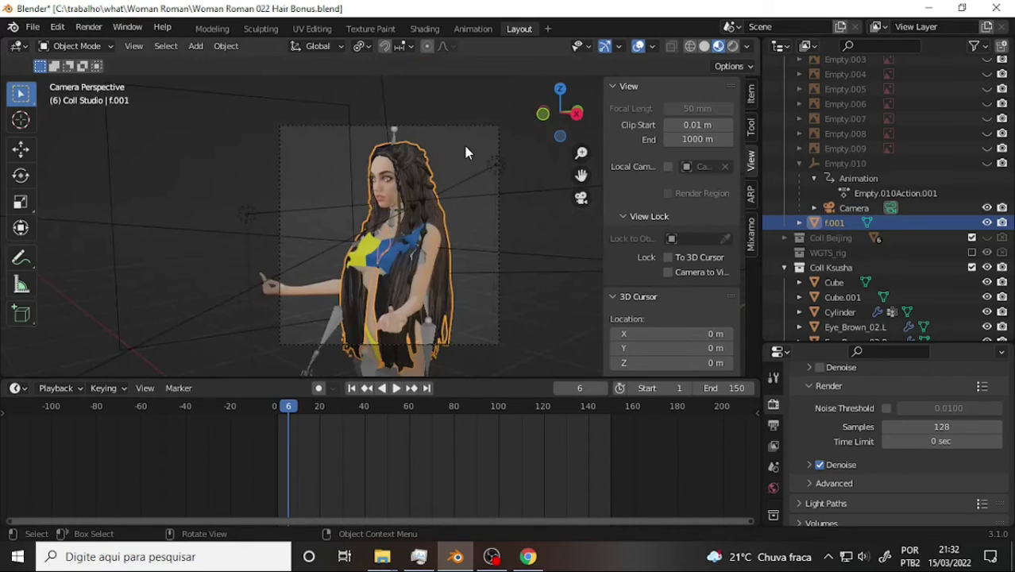
{"action": "left_click", "coordinate": [89, 27]}
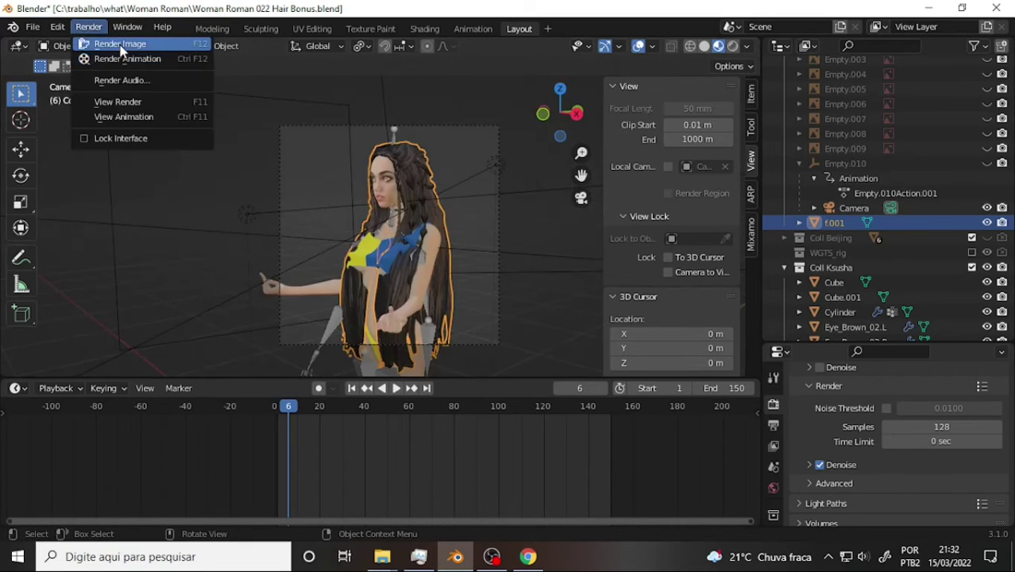
{"action": "left_click", "coordinate": [119, 43]}
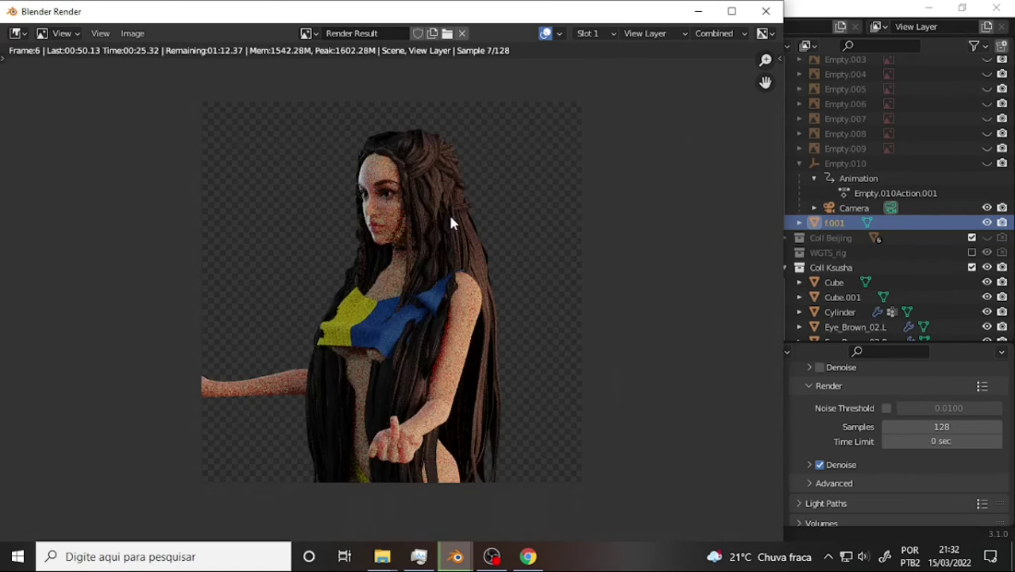
{"action": "scroll", "coordinate": [500, 210], "scroll_direction": "up", "scroll_amount": 4}
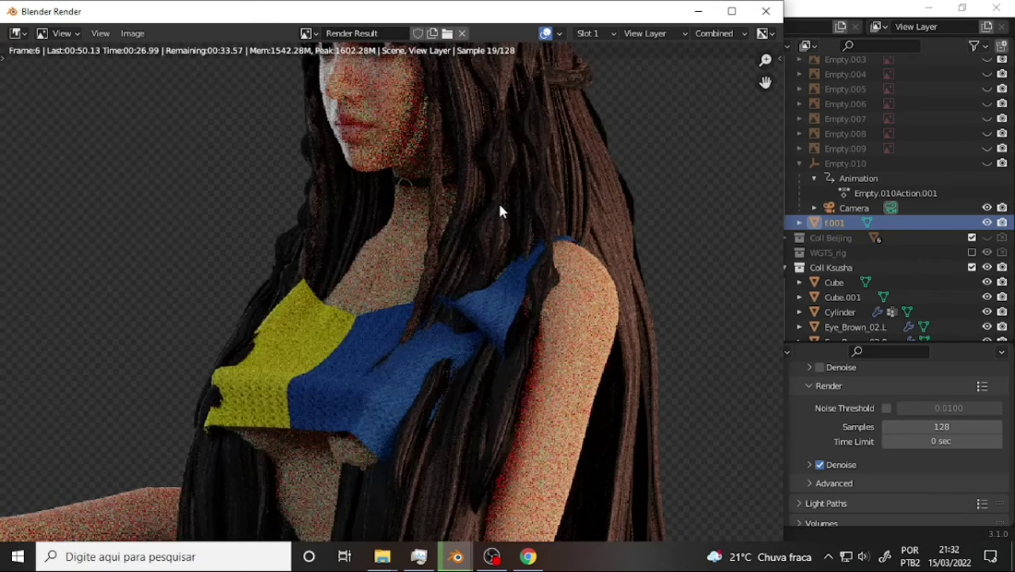
{"action": "scroll", "coordinate": [501, 210], "scroll_direction": "down", "scroll_amount": 2}
{"action": "middle_click_drag", "start_coordinate": [583, 182], "coordinate": [597, 127]}
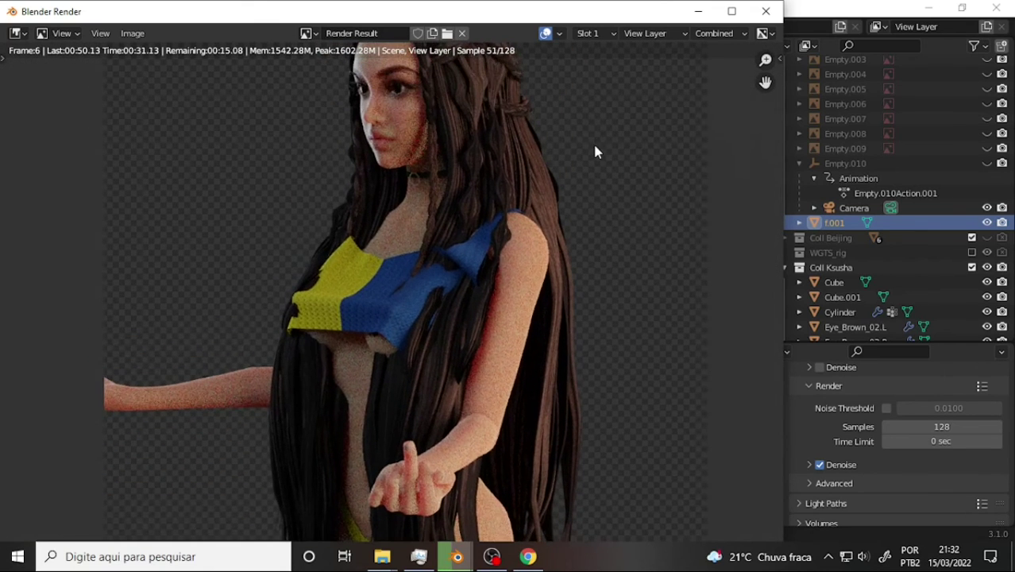
{"action": "scroll", "coordinate": [593, 142], "scroll_direction": "down", "scroll_amount": 4}
{"action": "scroll", "coordinate": [593, 142], "scroll_direction": "up", "scroll_amount": 3}
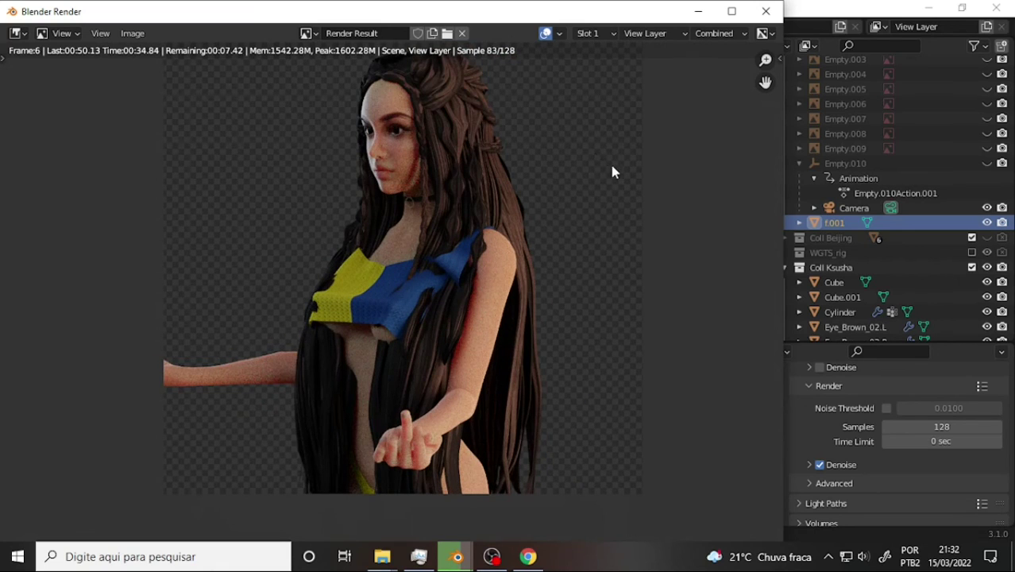
{"action": "scroll", "coordinate": [624, 165], "scroll_direction": "down", "scroll_amount": 4}
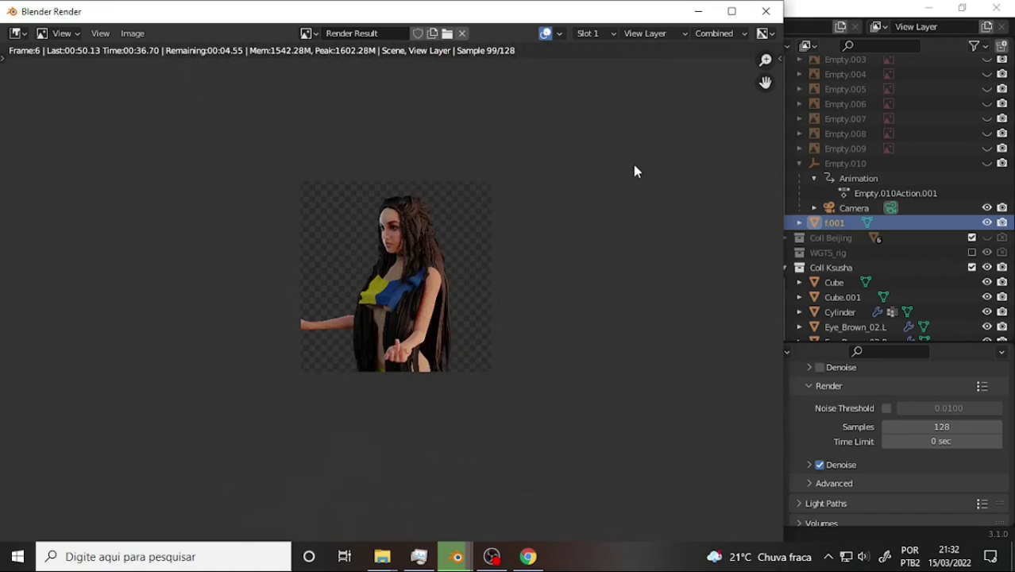
{"action": "scroll", "coordinate": [632, 164], "scroll_direction": "up", "scroll_amount": 5}
{"action": "scroll", "coordinate": [635, 168], "scroll_direction": "down", "scroll_amount": 2}
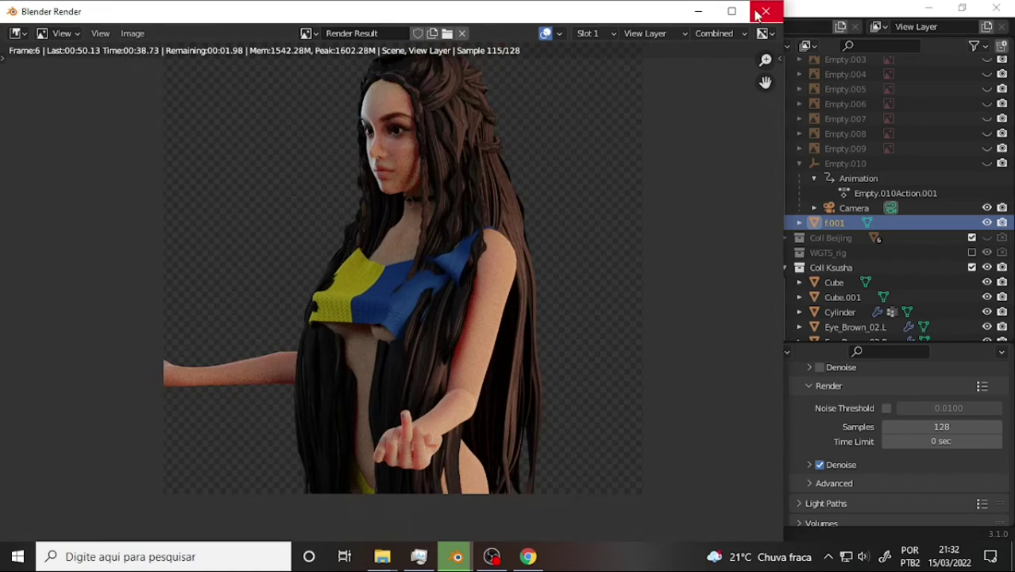